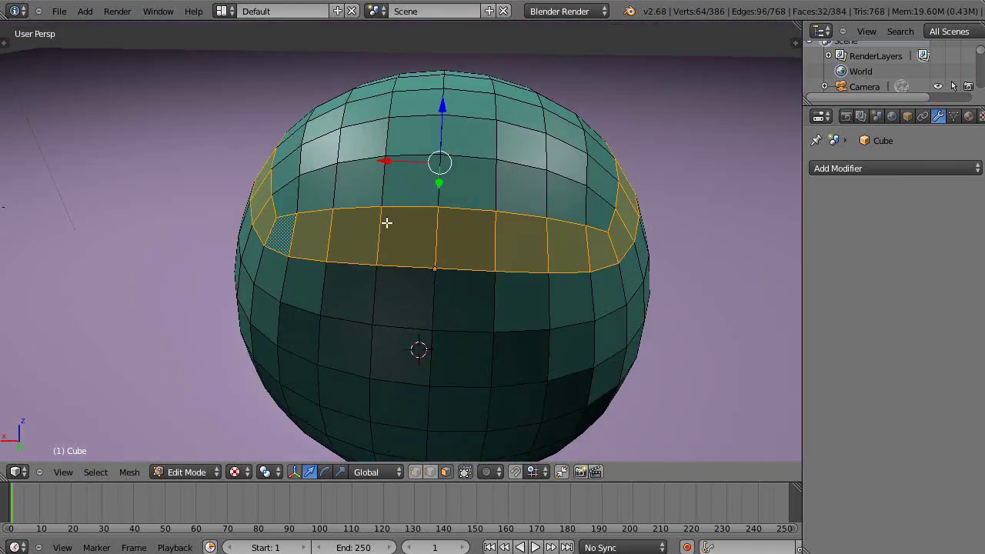
Orbit and zoom around the sphere to view the selected face loop from several angles.
middle_drag(387, 223, 440, 219)
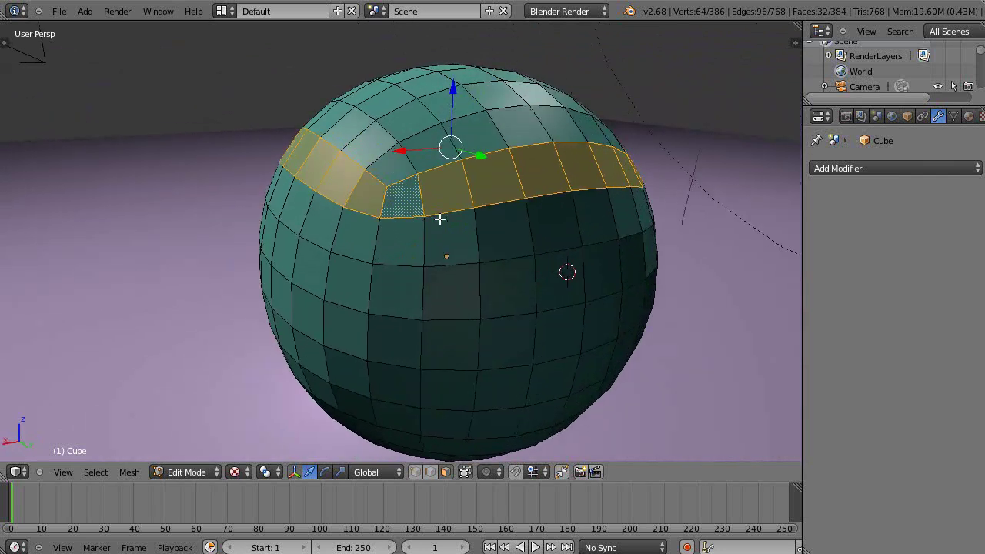
scroll(439, 219, up, 2)
scroll(462, 236, down, 3)
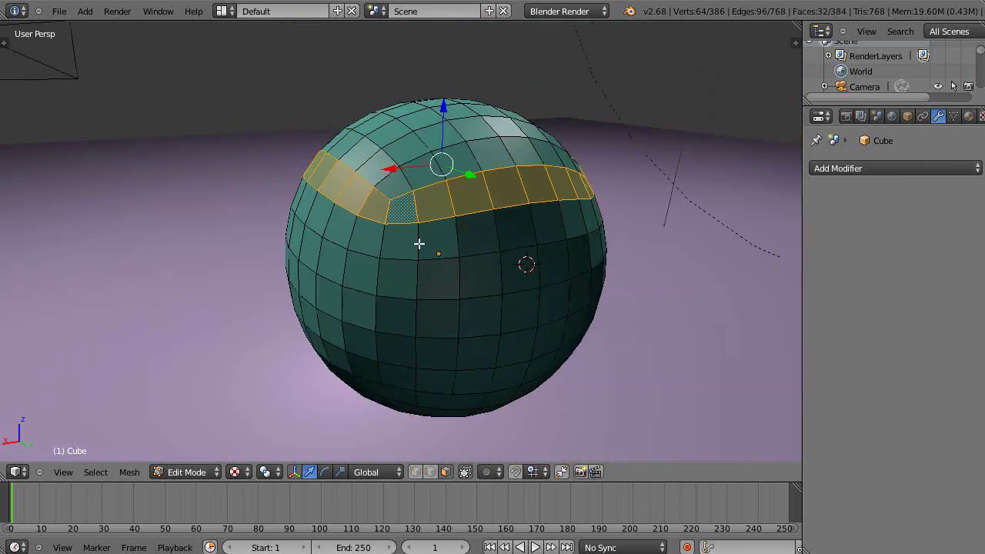
middle_drag(419, 244, 433, 301)
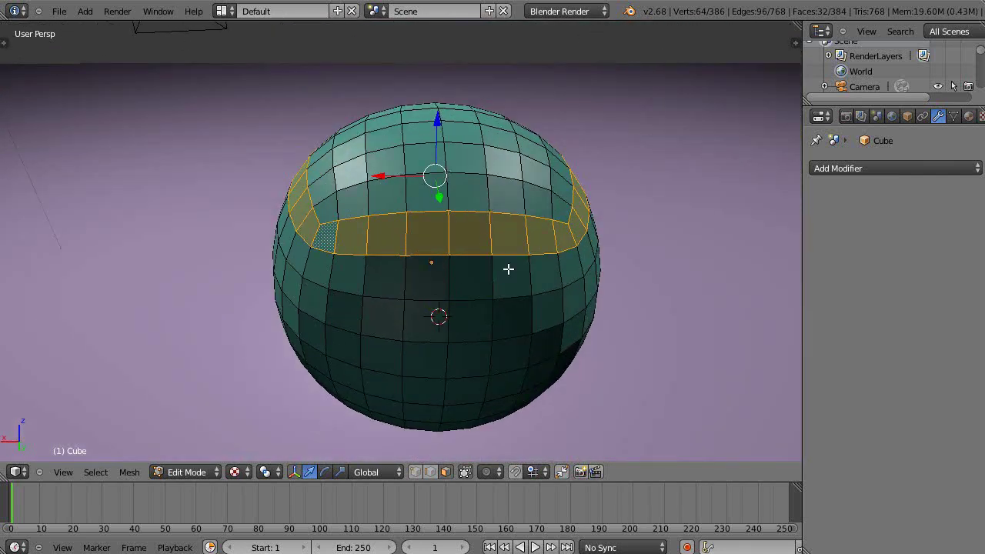
scroll(457, 260, up, 5)
scroll(458, 258, down, 5)
mouse_move(457, 258)
middle_down()
mouse_move(510, 292)
mouse_move(419, 295)
mouse_move(374, 264)
mouse_move(385, 270)
mouse_move(402, 226)
mouse_move(418, 249)
mouse_move(467, 259)
middle_up()
scroll(384, 270, up, 2)
scroll(391, 268, down, 3)
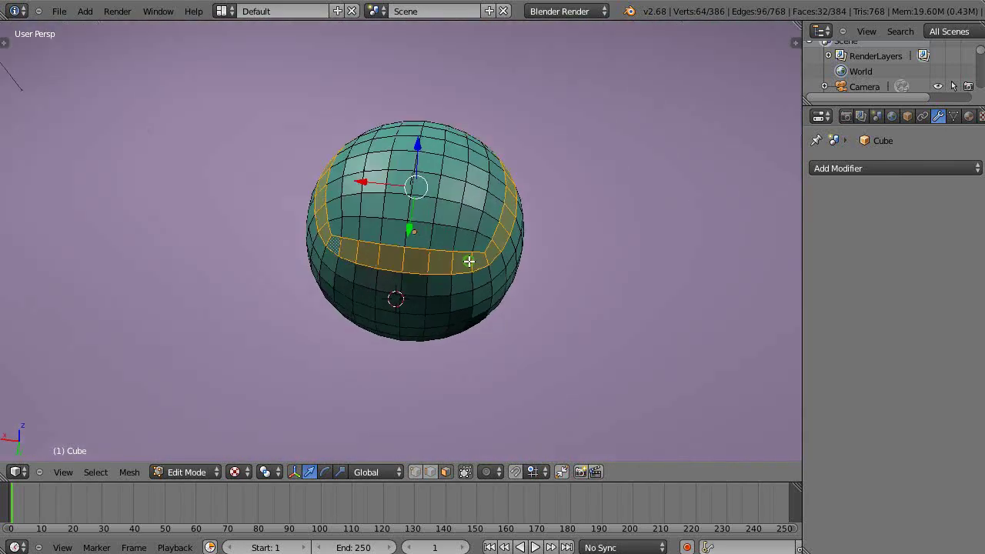
scroll(472, 260, up, 5)
scroll(465, 292, down, 6)
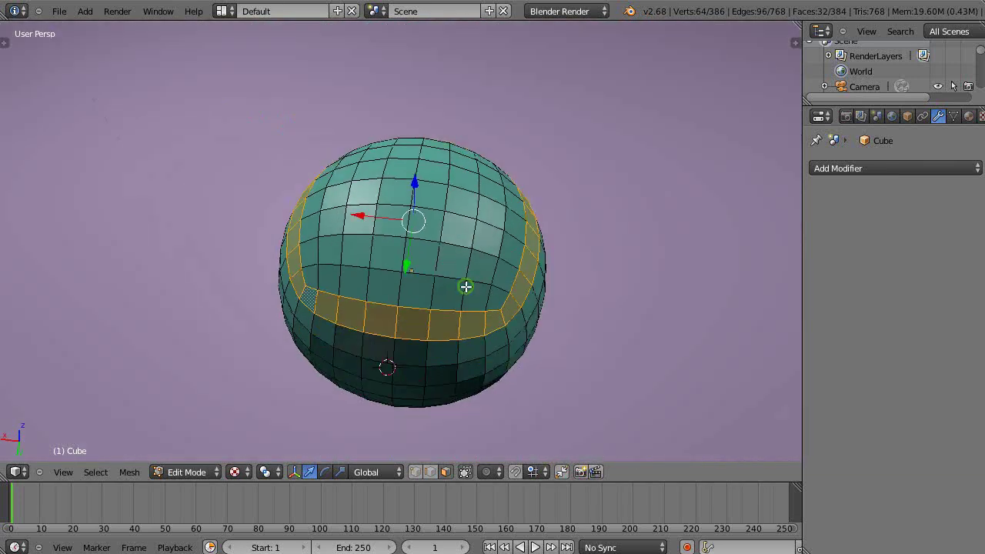
middle_drag(465, 288, 423, 208)
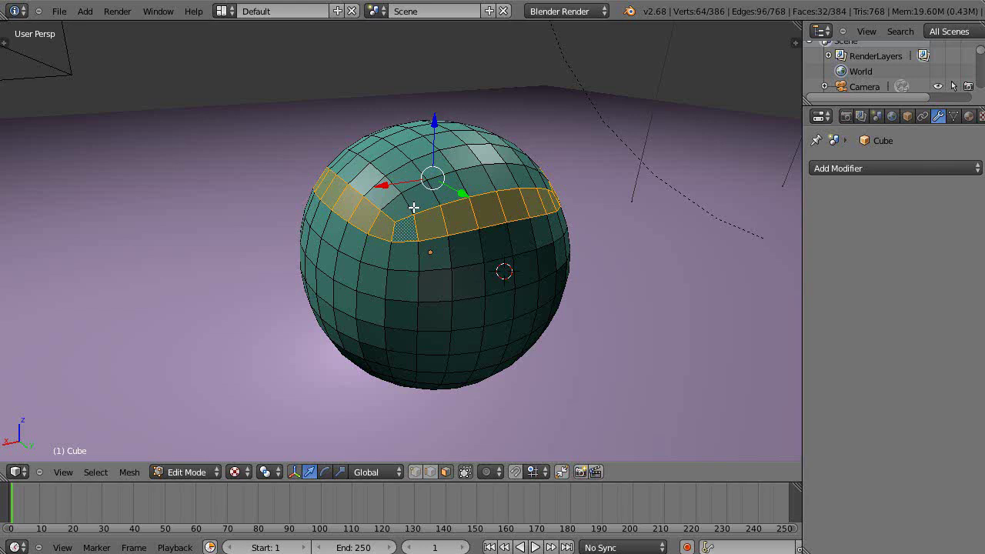
Select other horizontal and vertical face loops, then pan the sphere to the left.
alt+right_click(413, 207)
alt+right_click(380, 210)
alt+right_click(396, 223)
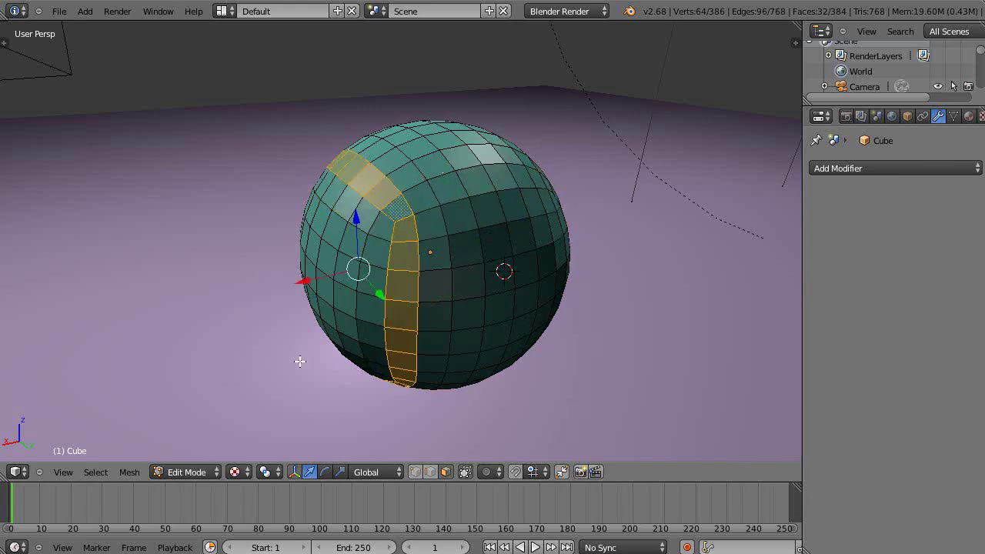
shift+middle_drag(371, 310, 121, 343)
key(Tab)
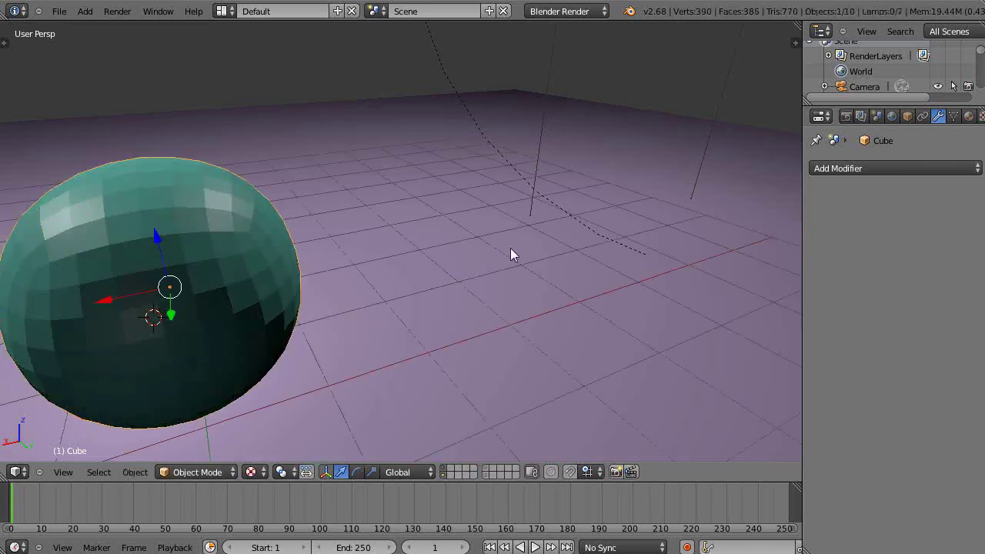
click(533, 239)
key(shift+a)
mouse_move(568, 222)
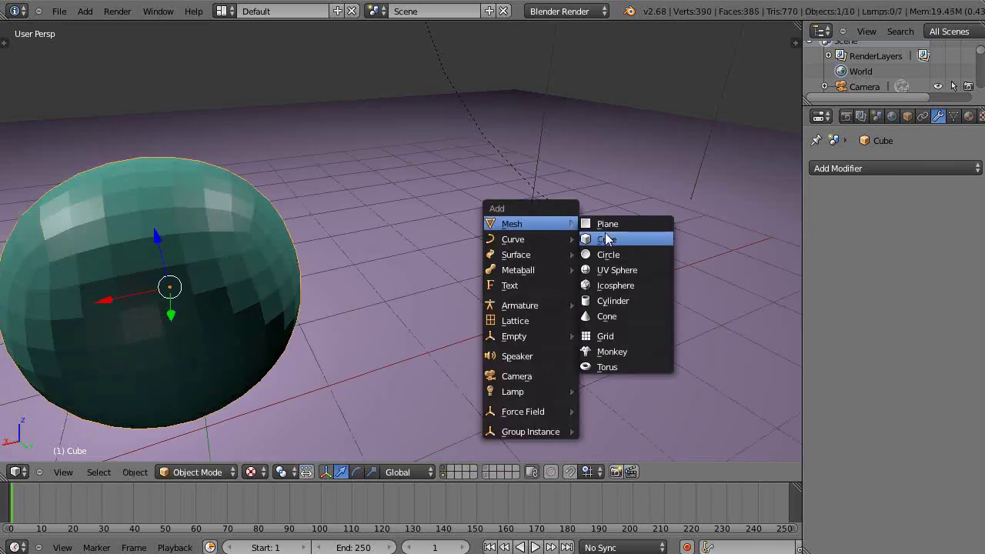
click(605, 235)
key(s)
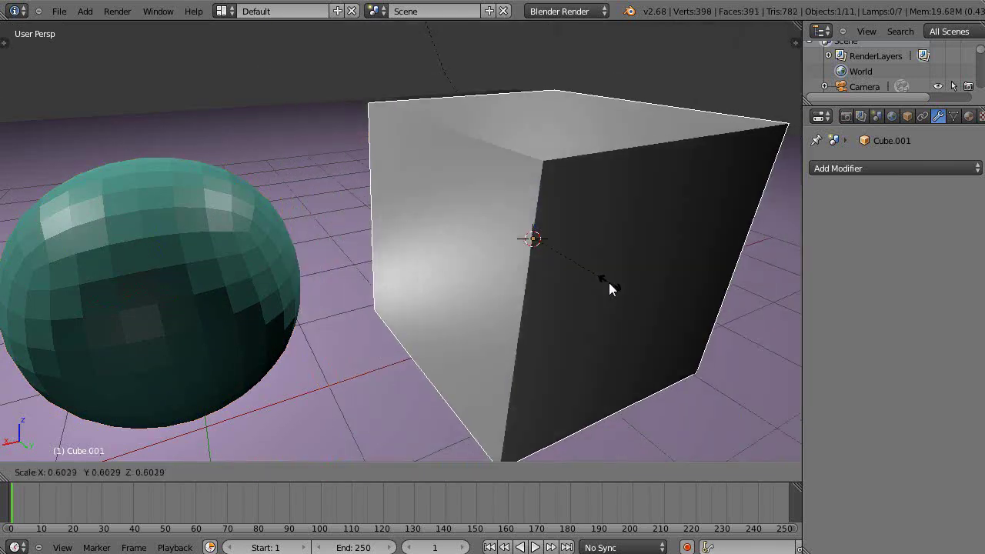
click(579, 259)
click(862, 167)
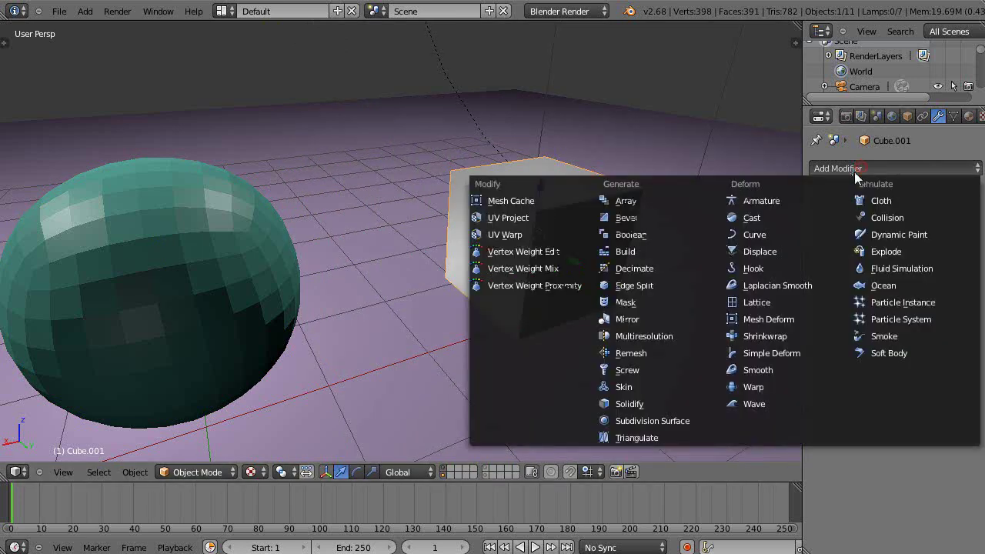
click(667, 416)
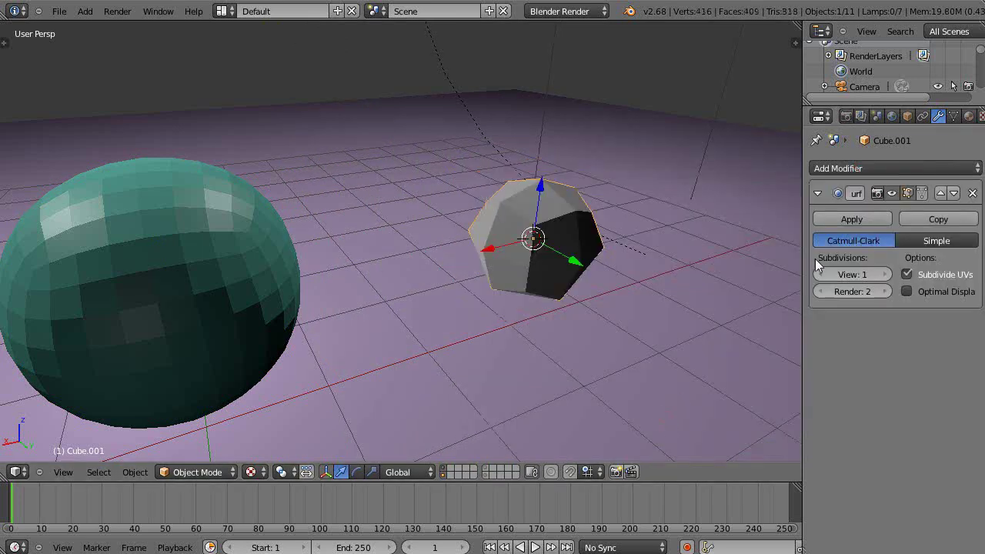
click(887, 274)
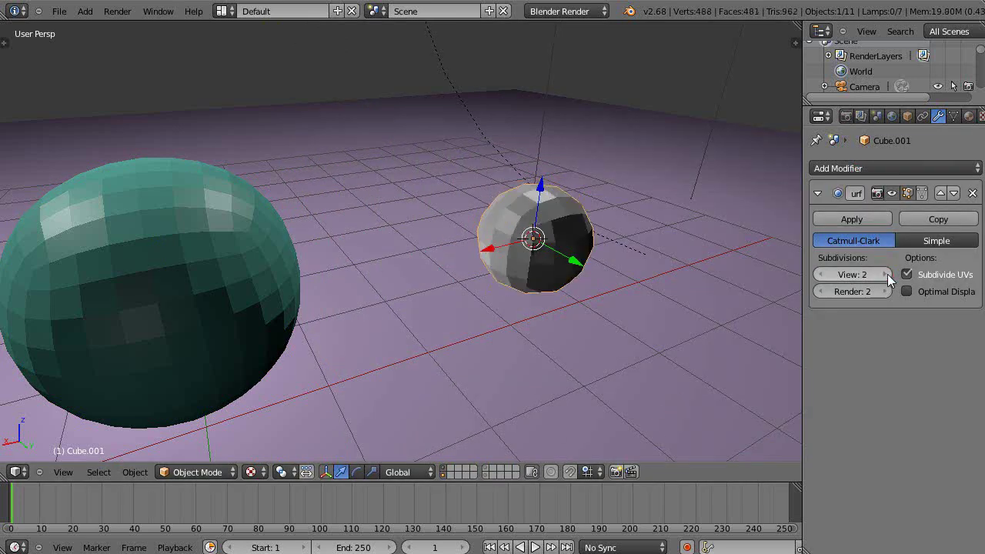
click(852, 219)
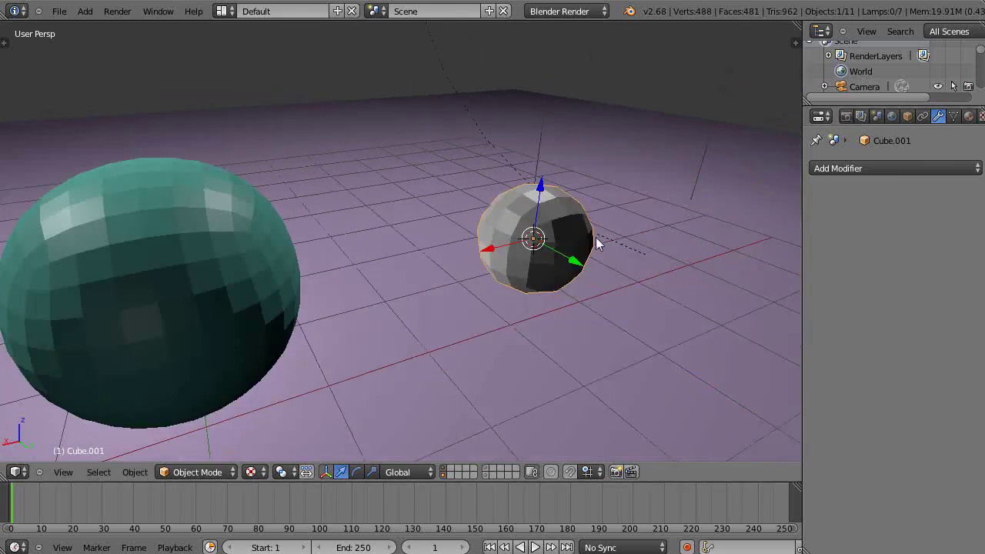
key(x)
key(x)
click(541, 243)
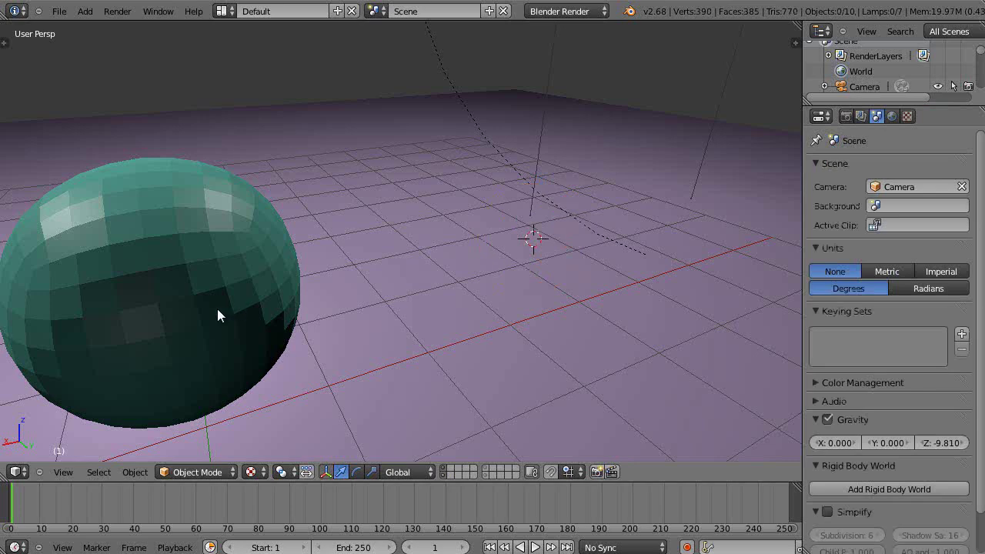
right_click(218, 308)
Frame the sphere with numpad period, orbit and zoom in, and enter Edit Mode.
key(KP_Decimal)
scroll(212, 284, down, 4)
middle_drag(209, 282, 327, 273)
scroll(318, 269, up, 3)
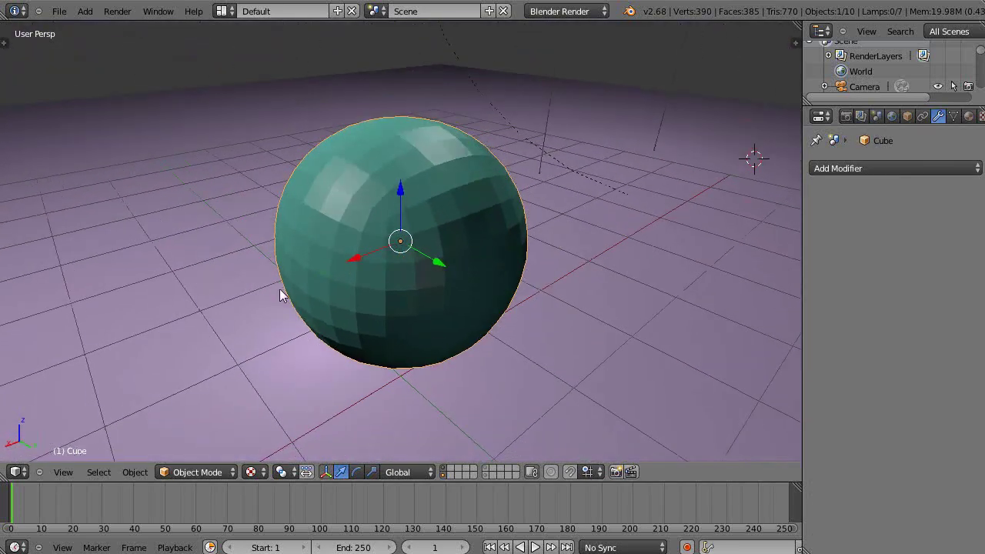
scroll(373, 208, up, 3)
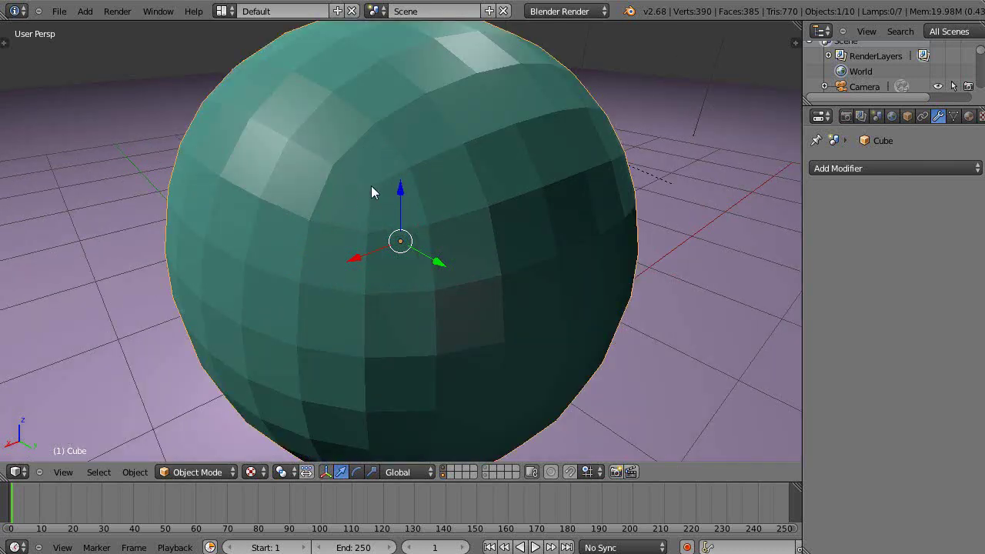
key(Tab)
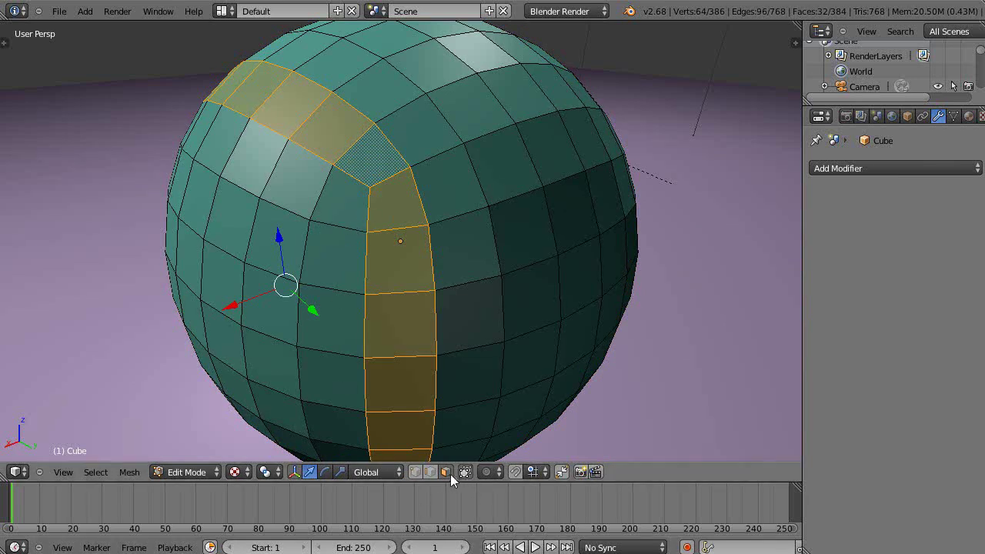
Select horizontal face loops one after another, from near the top downward.
alt+right_click(369, 222)
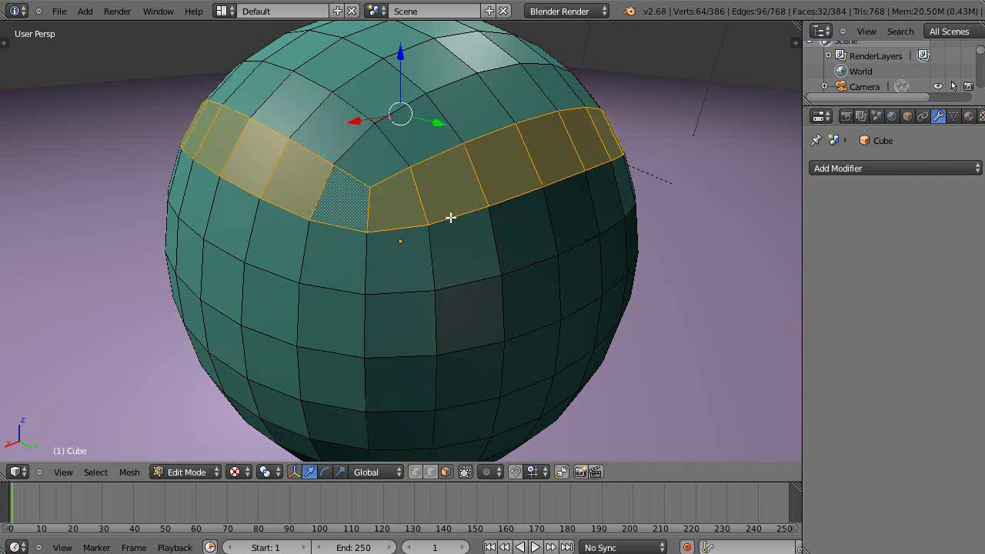
alt+right_click(363, 272)
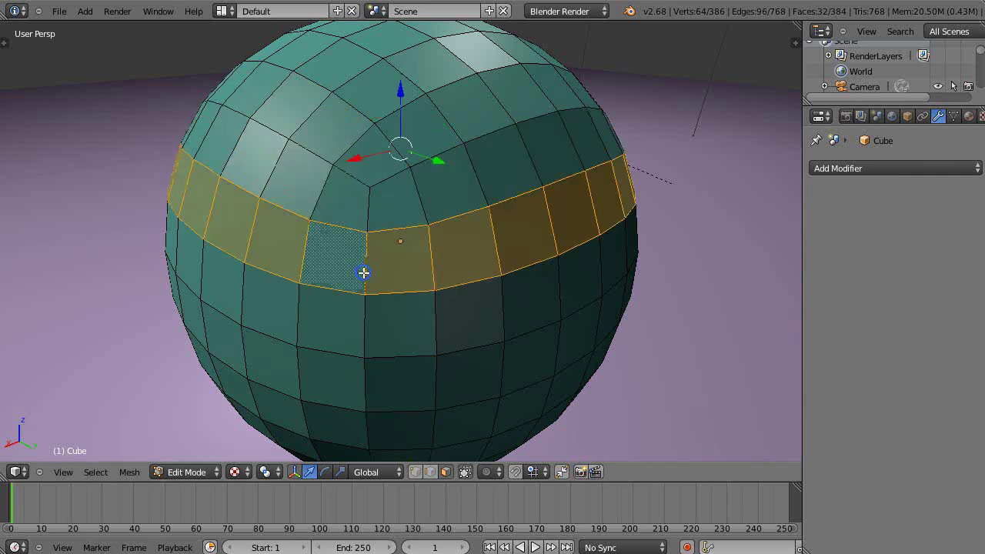
alt+right_click(374, 328)
alt+right_click(365, 377)
Select several neighbouring vertical face loops, then a horizontal loop around the lower sphere.
alt+right_click(396, 177)
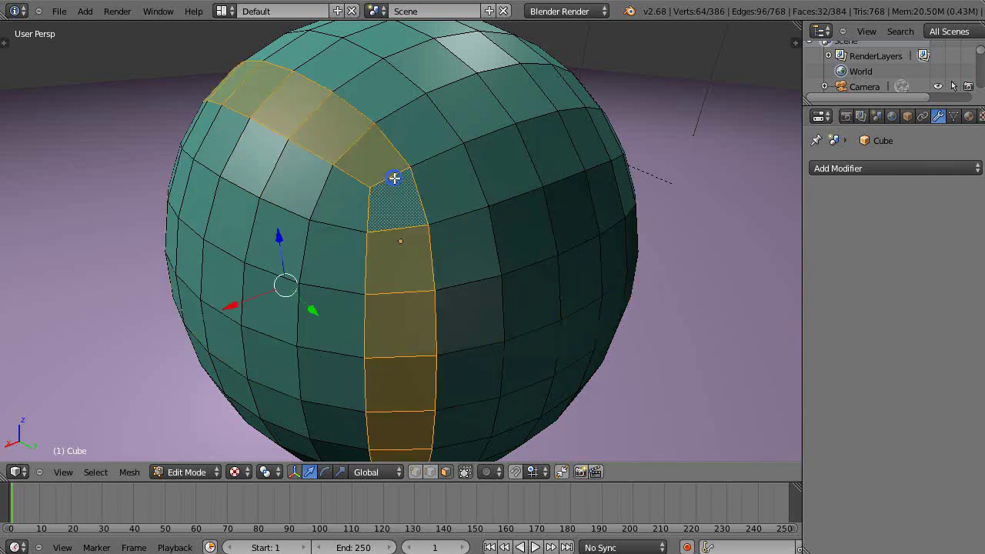
alt+right_click(436, 158)
alt+right_click(514, 124)
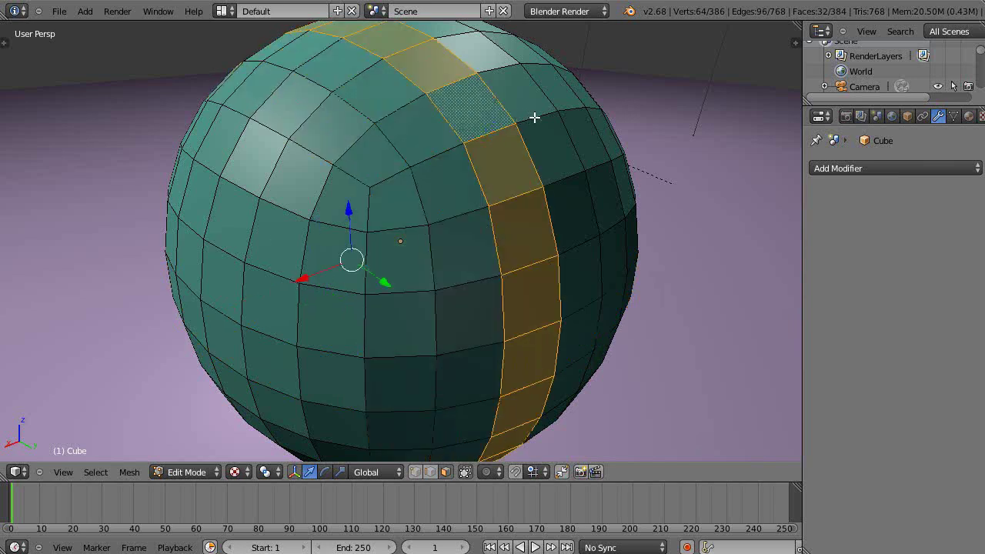
alt+right_click(530, 120)
alt+right_click(481, 140)
alt+right_click(450, 148)
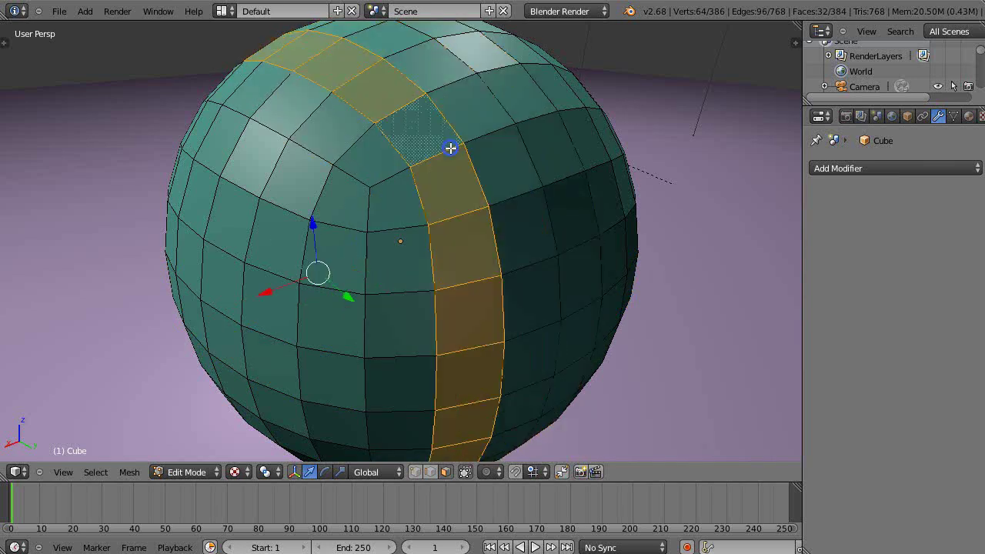
alt+right_click(389, 174)
middle_drag(389, 174, 348, 363)
alt+right_click(284, 399)
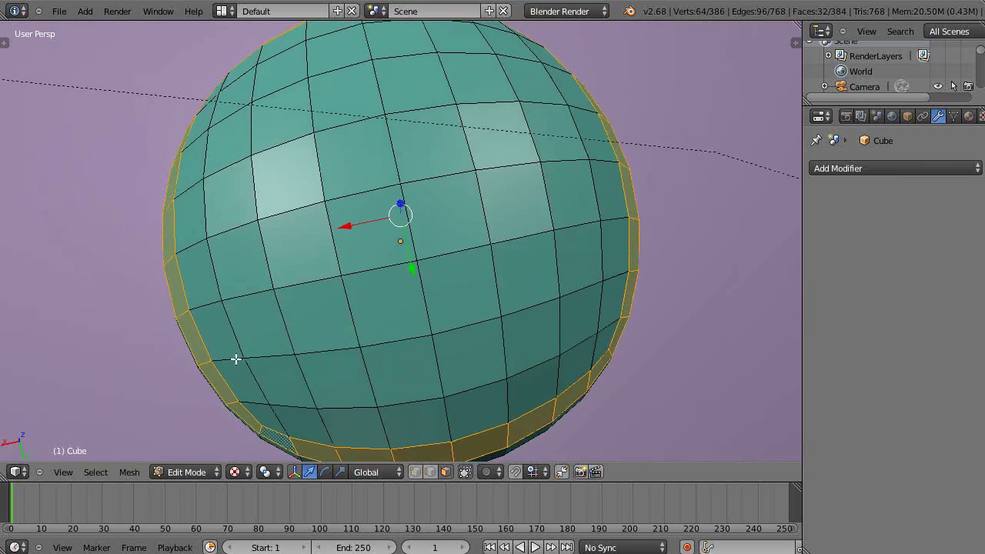
Orbit the sphere and select a vertical face loop, then a horizontal one.
middle_drag(236, 358, 275, 343)
scroll(325, 337, up, 2)
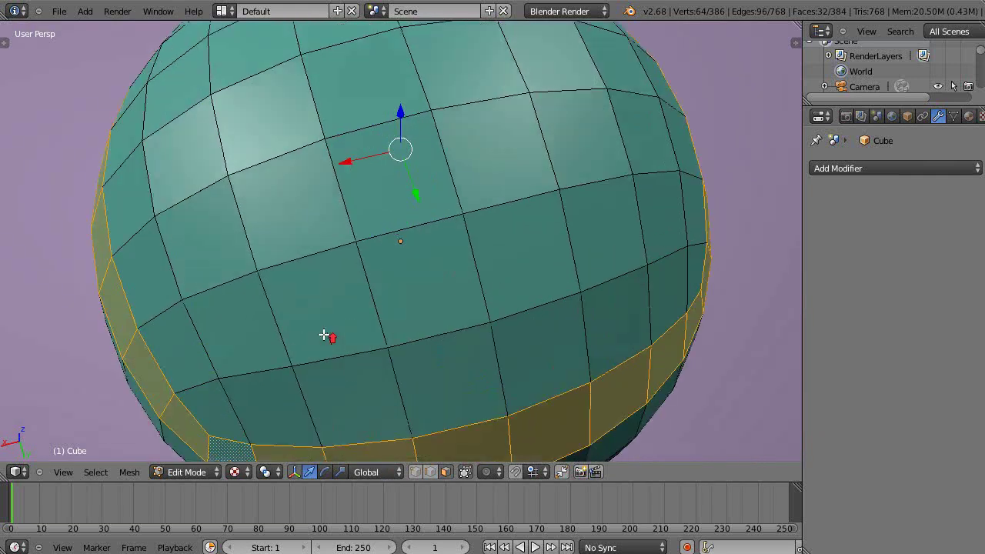
scroll(324, 336, down, 3)
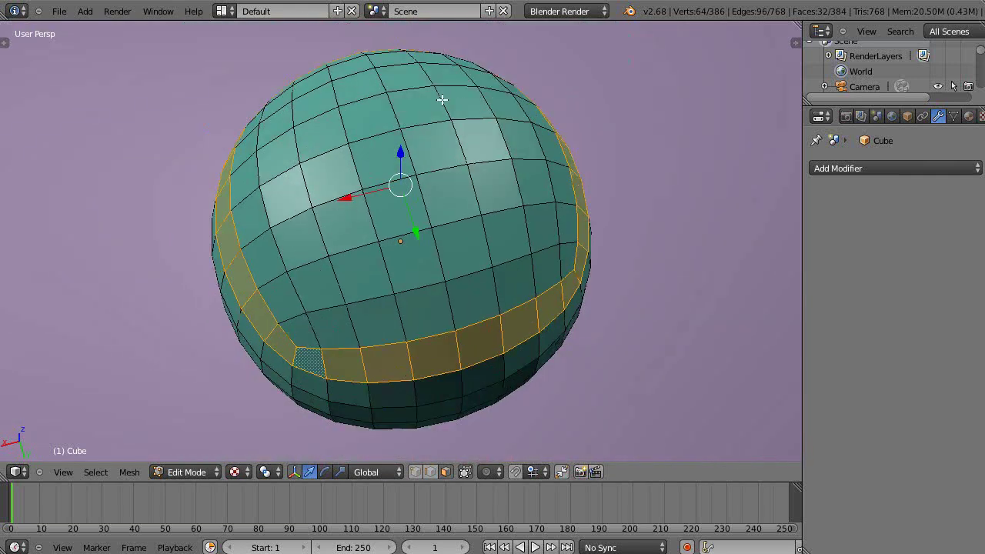
middle_drag(443, 99, 364, 238)
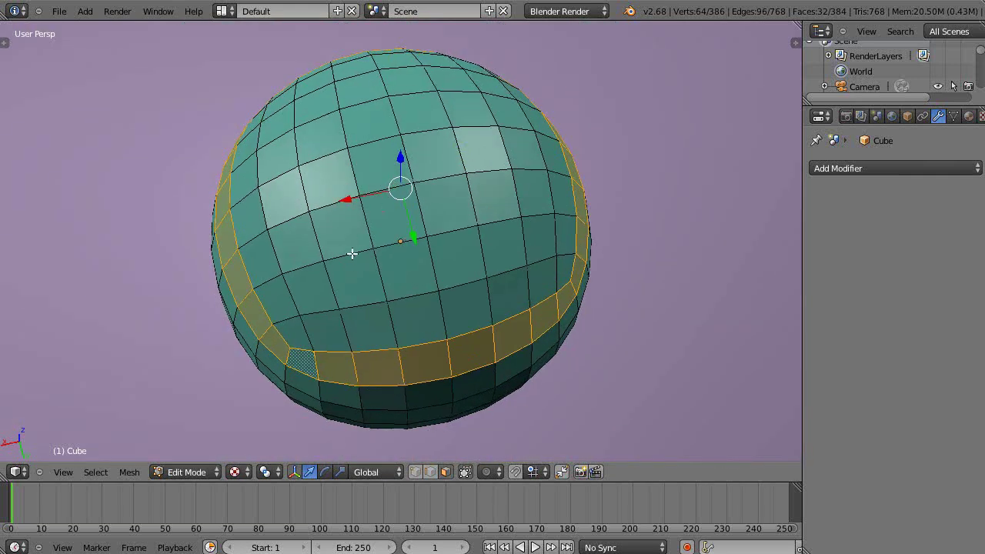
alt+right_click(352, 253)
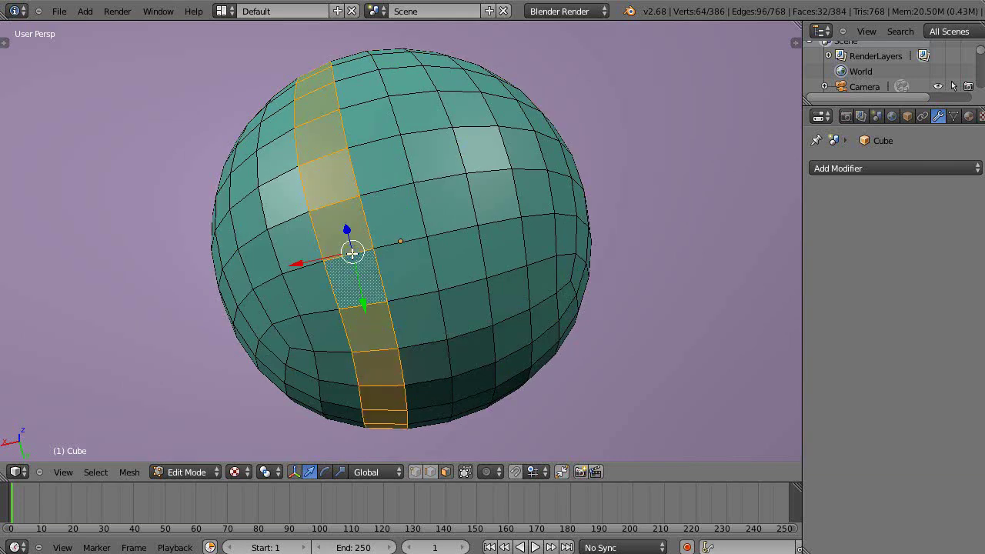
alt+right_click(363, 228)
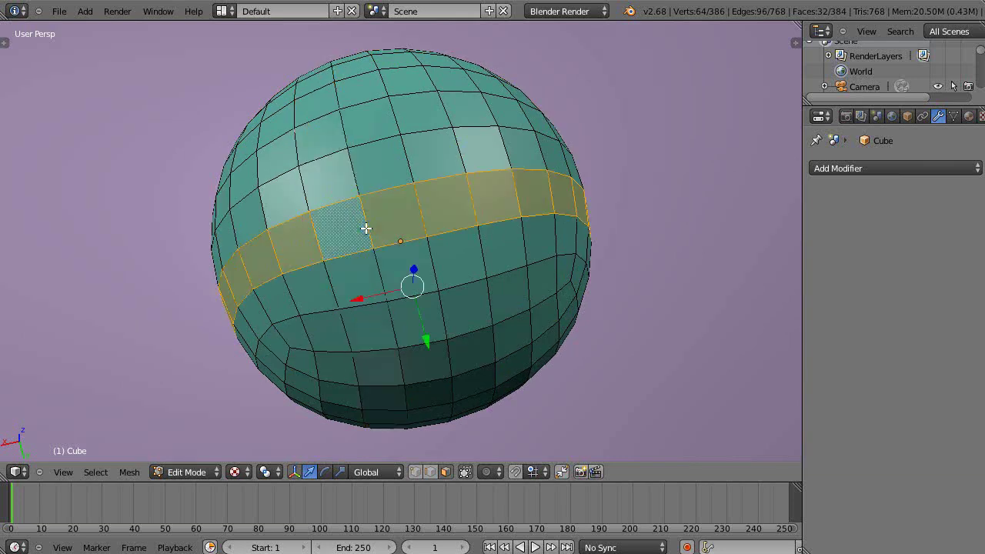
Inspect the loop from above using numpad 8 and 2, then select one face left of centre.
key(KP_8)
middle_drag(332, 356, 343, 314)
scroll(349, 313, up, 4)
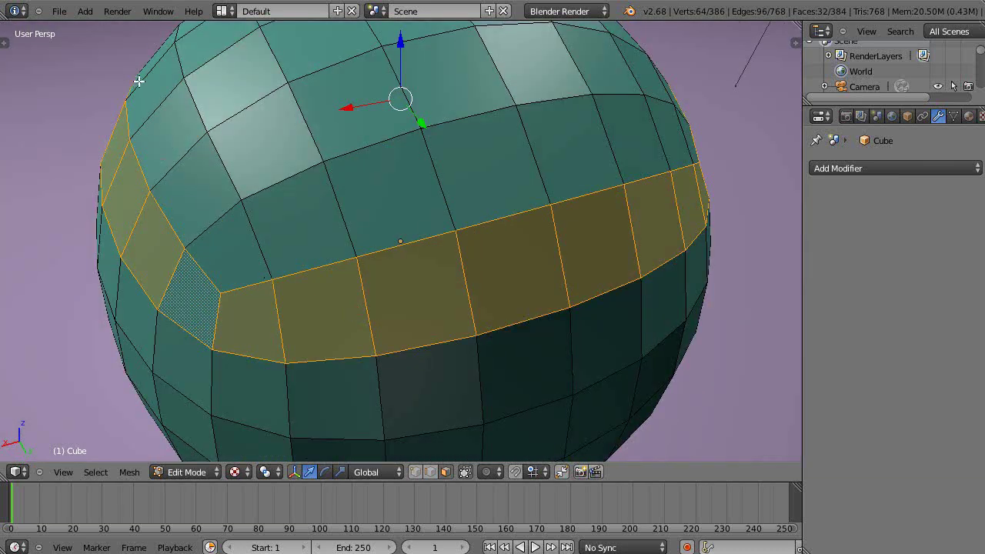
middle_drag(368, 223, 350, 260)
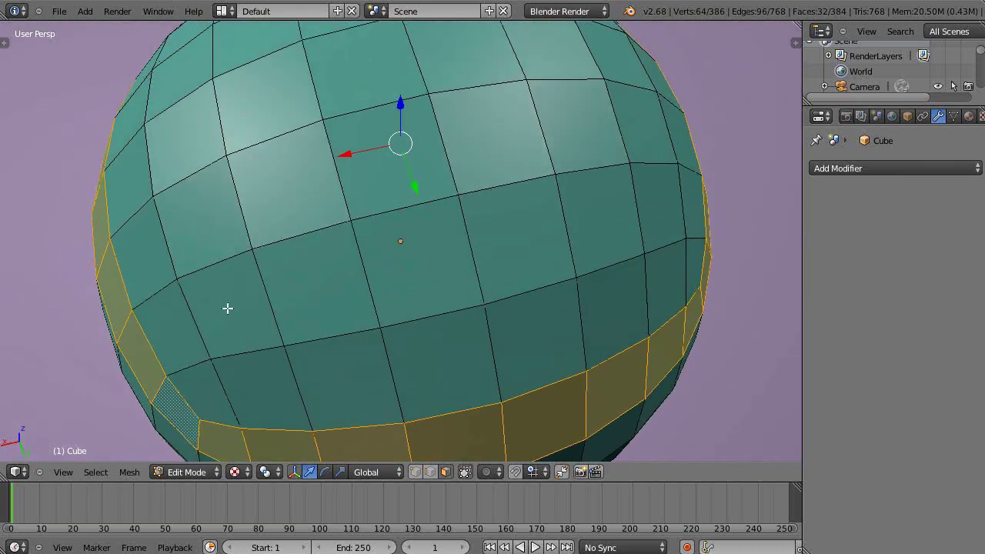
middle_drag(227, 309, 159, 142)
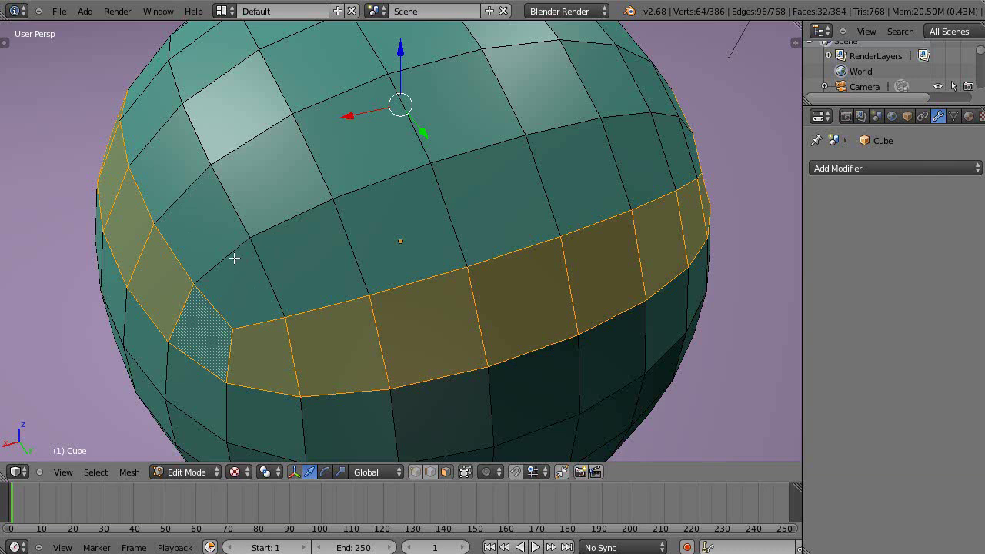
key(KP_8)
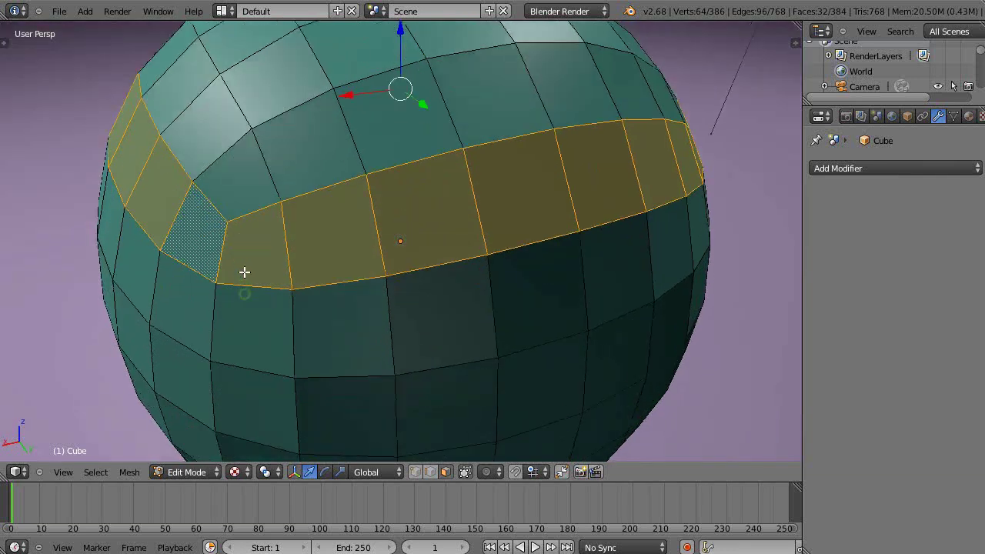
key(KP_2)
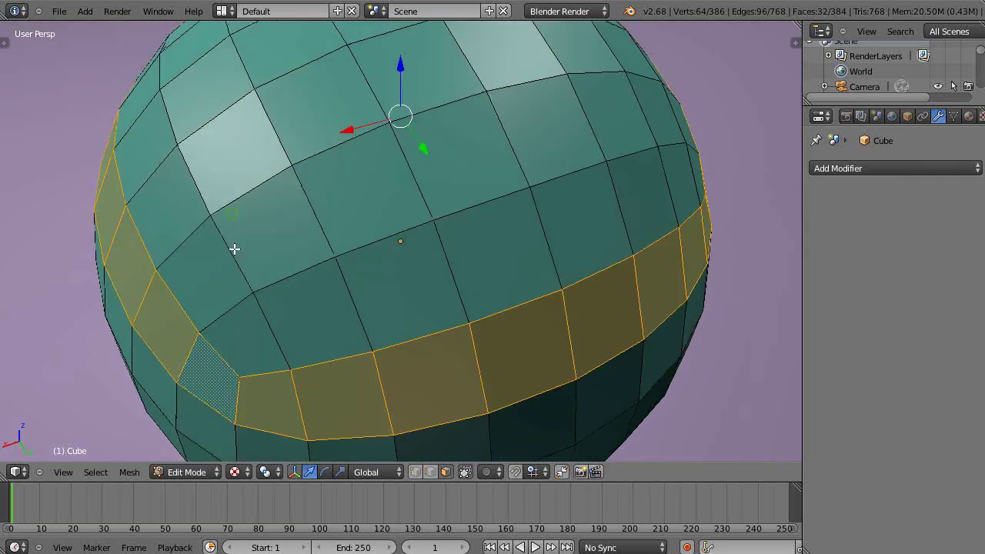
key(KP_2)
scroll(224, 292, down, 2)
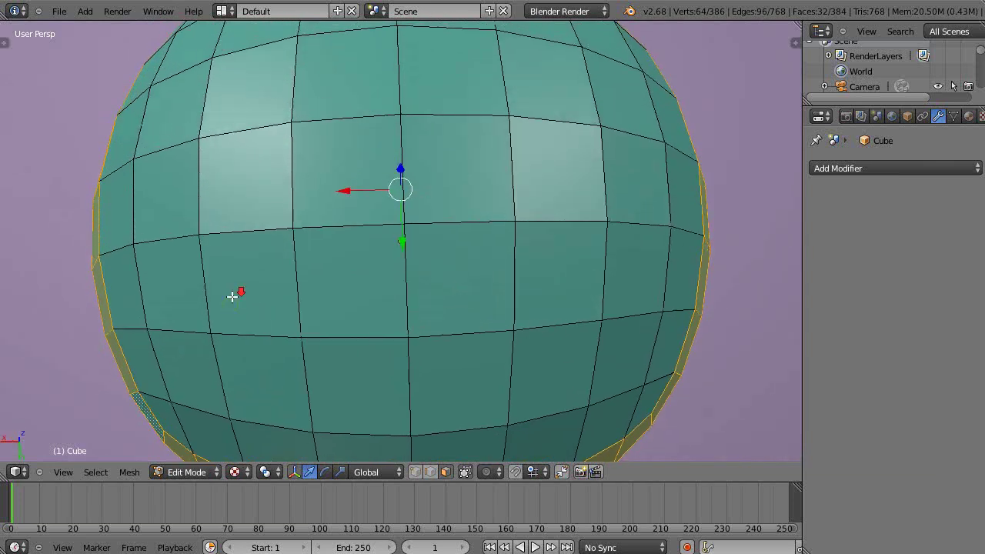
scroll(234, 295, down, 3)
key(KP_8)
key(KP_8)
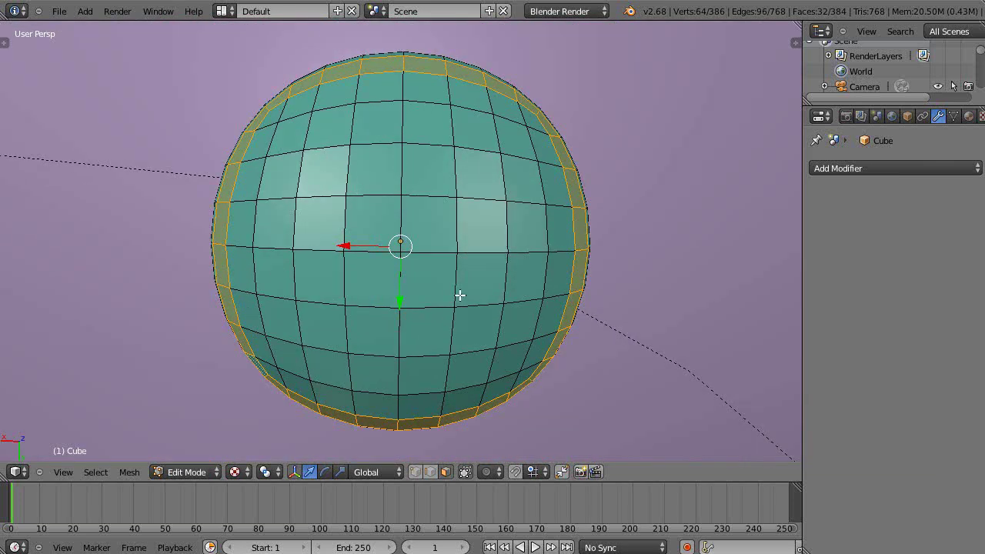
right_click(328, 169)
Add faces down, across and back up to form a square ring of twelve faces.
shift+right_click(332, 222)
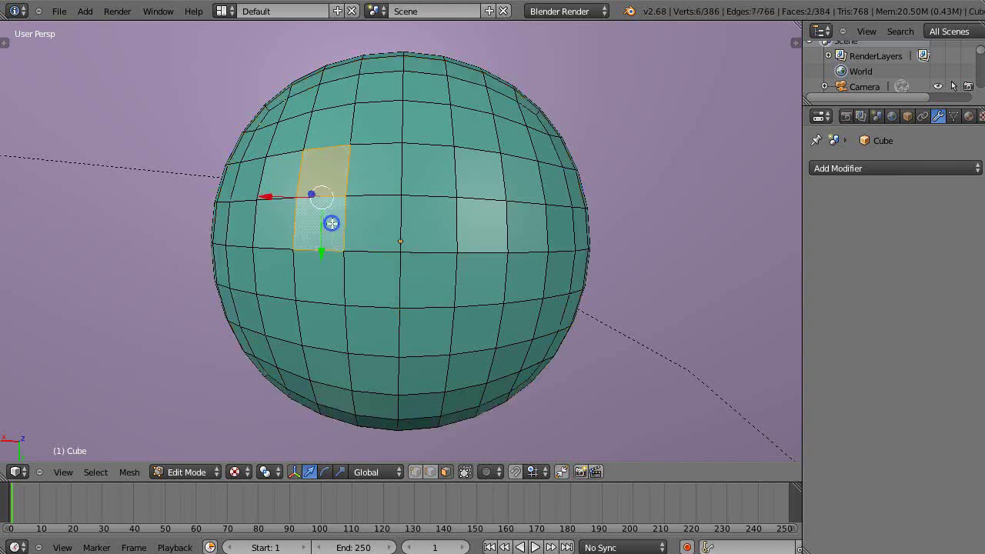
shift+right_click(337, 281)
shift+right_click(329, 327)
shift+right_click(373, 331)
shift+right_click(427, 329)
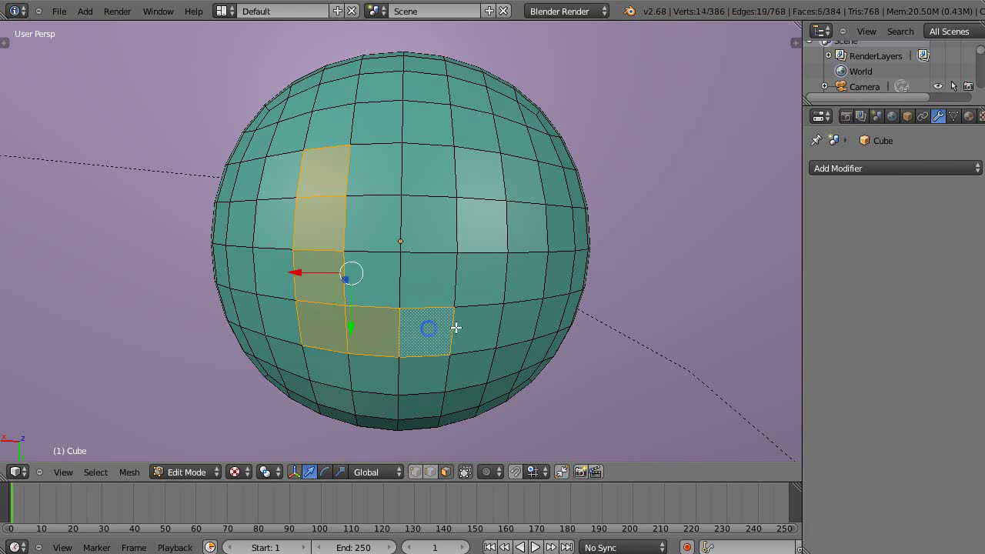
shift+right_click(477, 327)
shift+right_click(481, 286)
shift+right_click(478, 236)
shift+right_click(475, 182)
shift+right_click(434, 180)
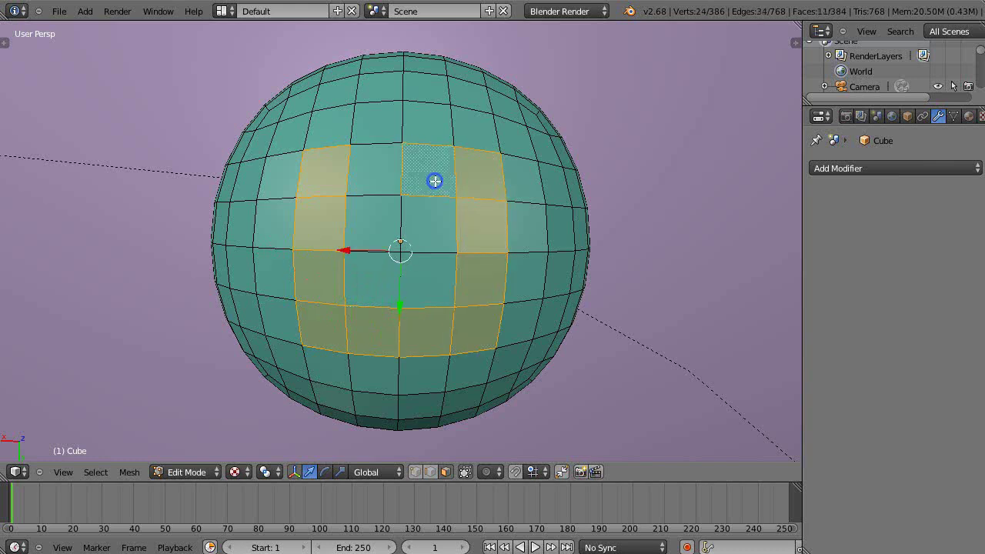
shift+right_click(380, 171)
Orbit and zoom to check the twelve-face ring on the sphere.
middle_drag(402, 254, 403, 239)
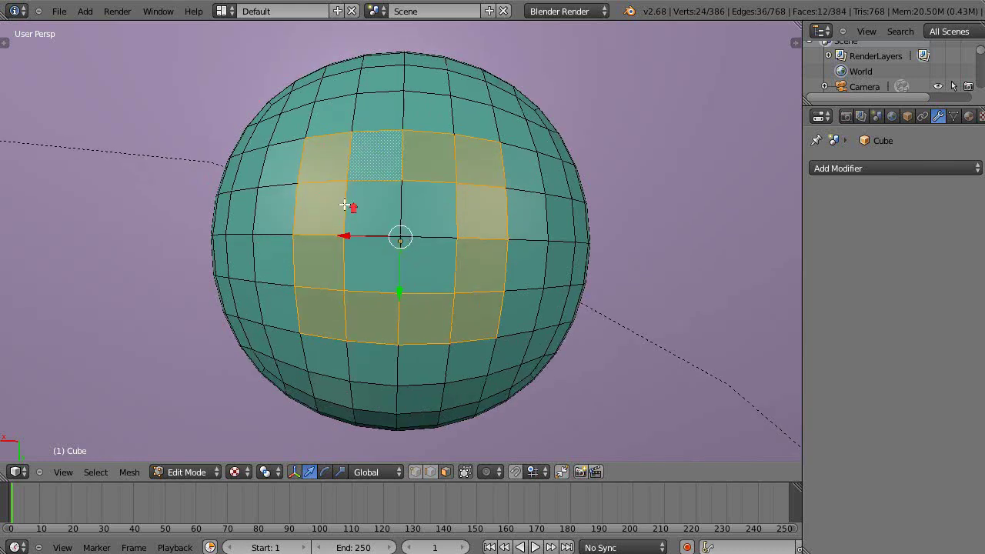
scroll(345, 205, up, 3)
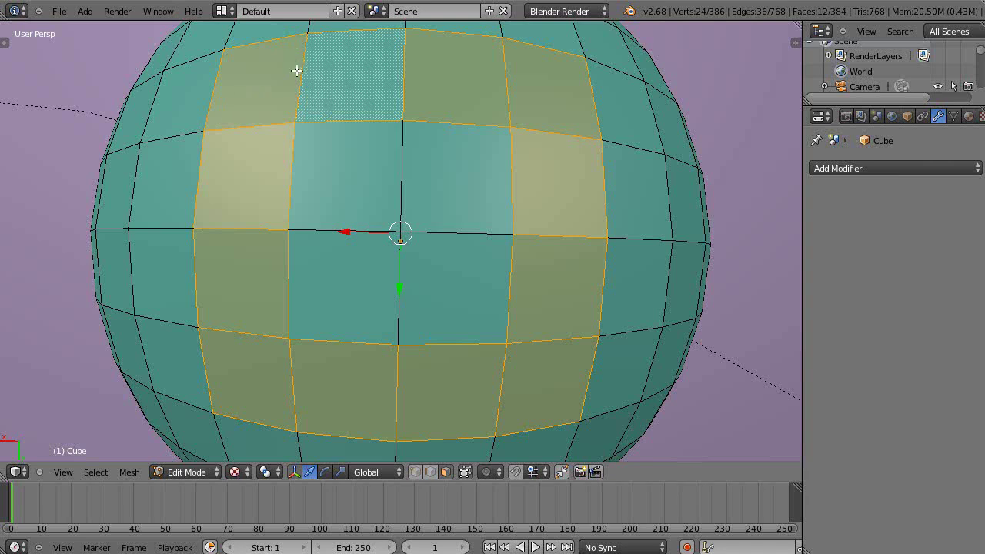
scroll(289, 198, down, 5)
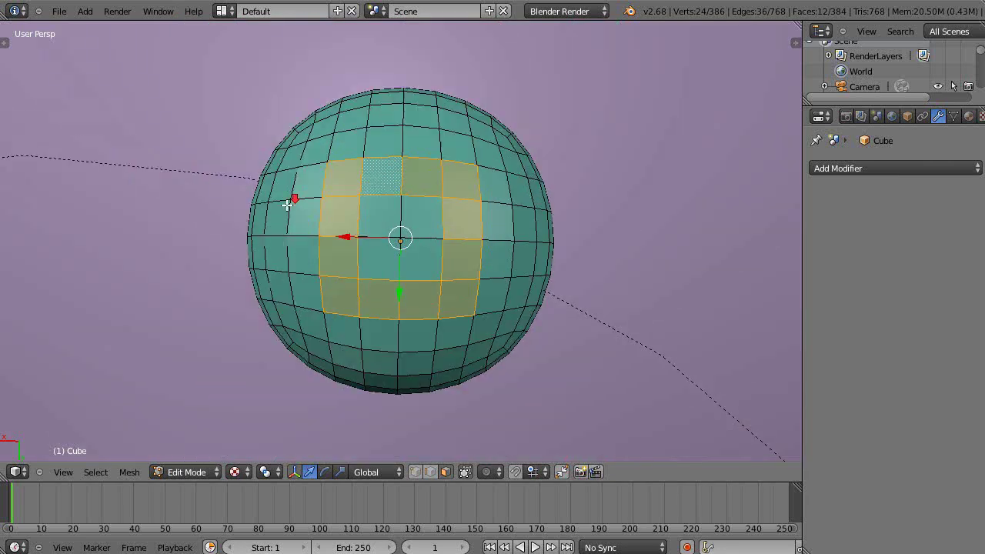
middle_drag(292, 198, 302, 257)
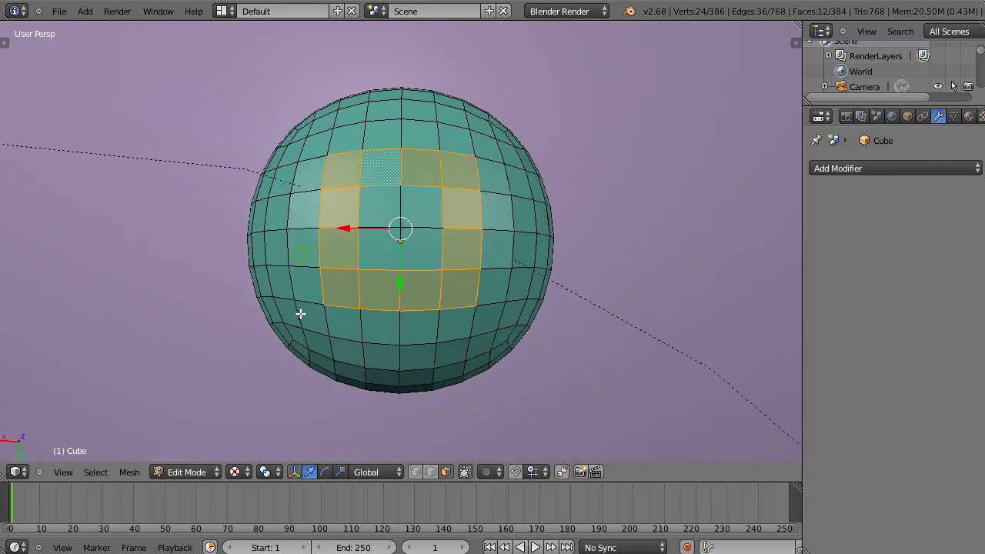
middle_drag(299, 312, 330, 298)
scroll(319, 303, up, 1)
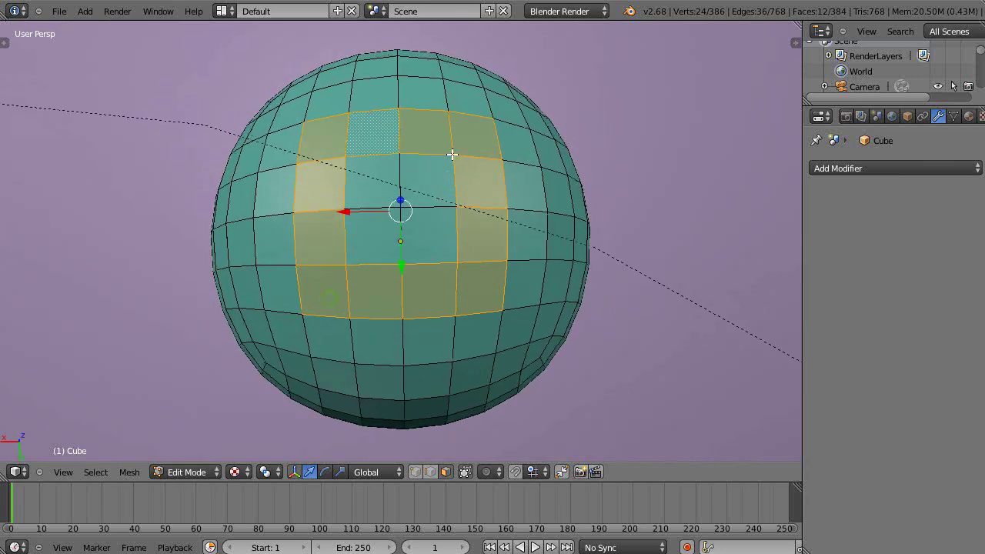
middle_drag(528, 272, 530, 266)
scroll(529, 265, up, 2)
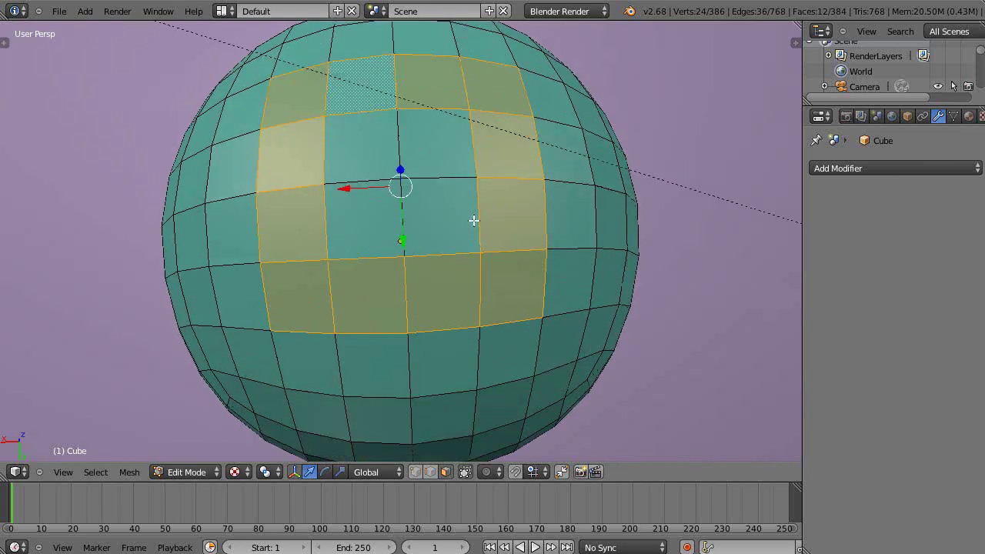
middle_drag(473, 221, 478, 234)
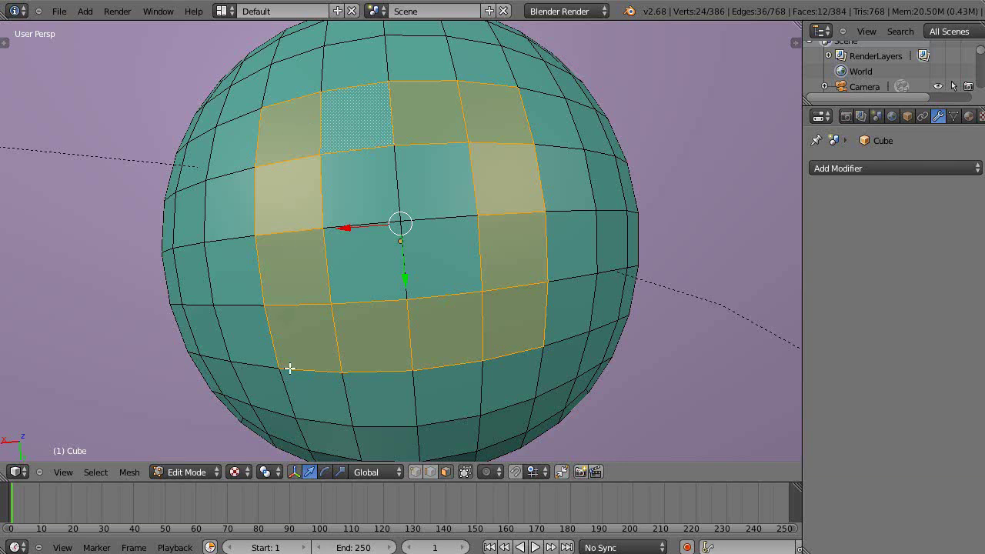
Select a single top-row face and delete it with Only Faces.
right_click(274, 138)
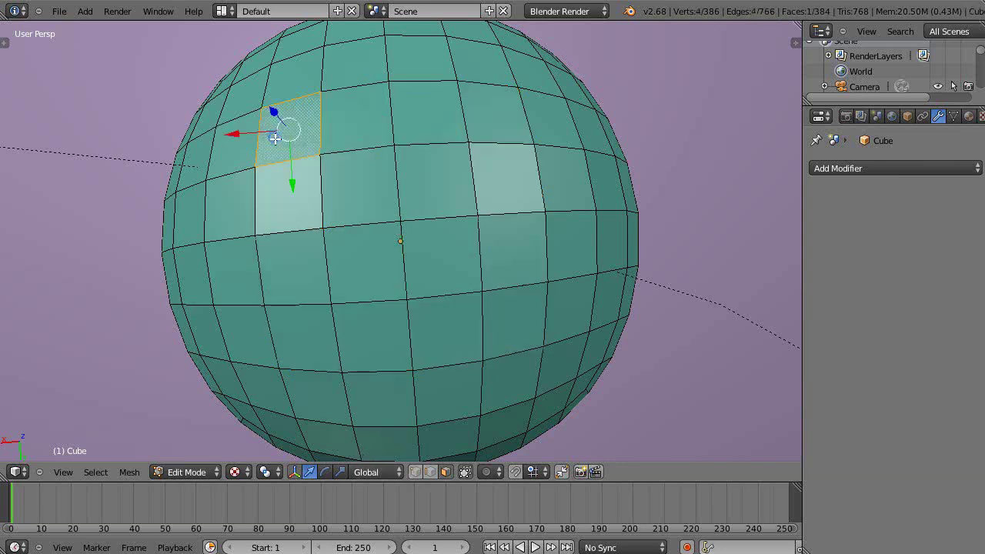
key(x)
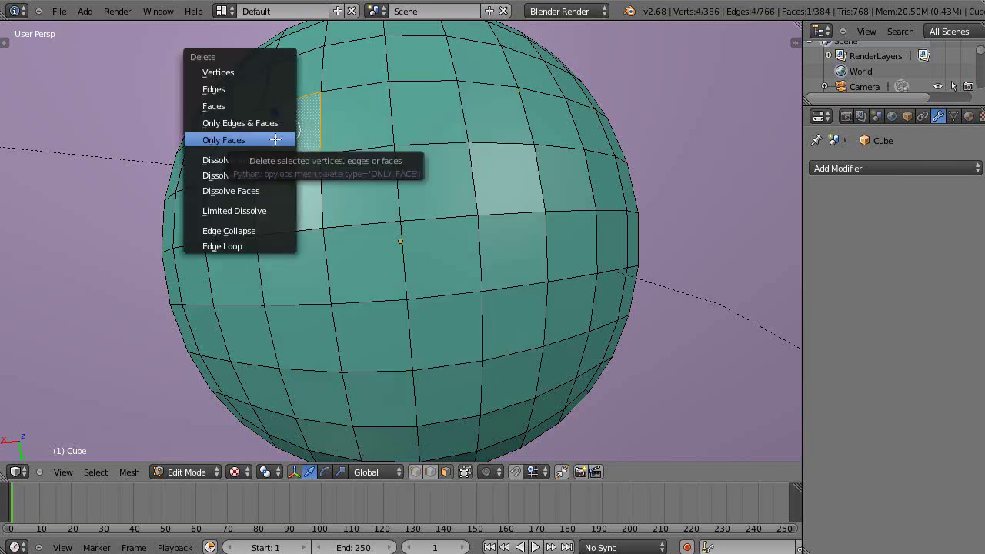
click(276, 140)
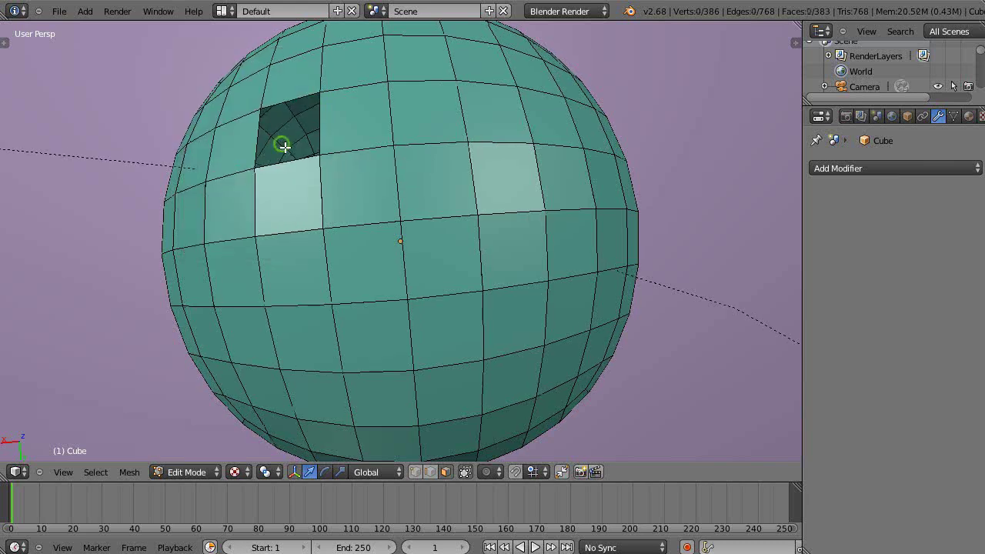
Orbit and zoom so the new hole sits facing the view on the upper left.
middle_drag(282, 144, 317, 141)
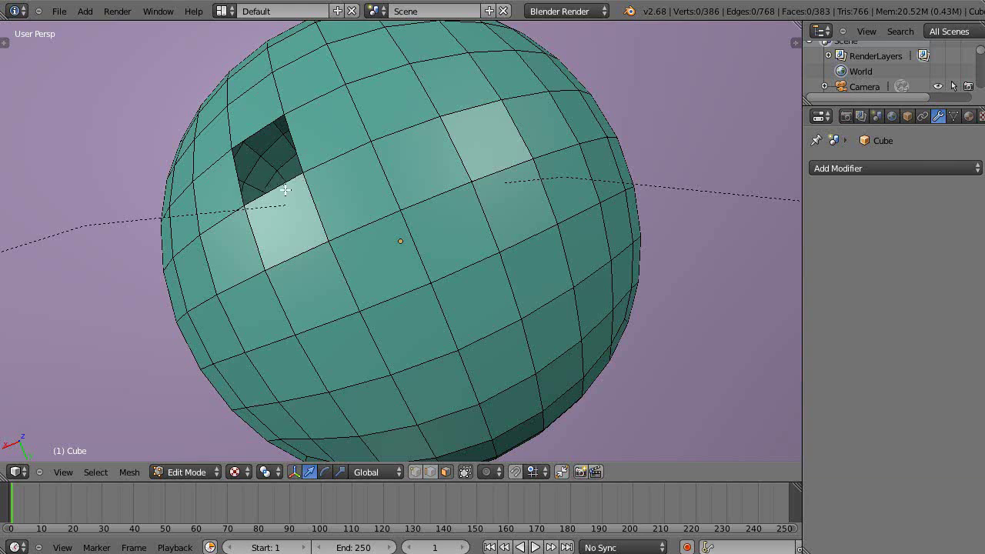
mouse_move(285, 190)
middle_down()
mouse_move(310, 171)
mouse_move(279, 176)
middle_up()
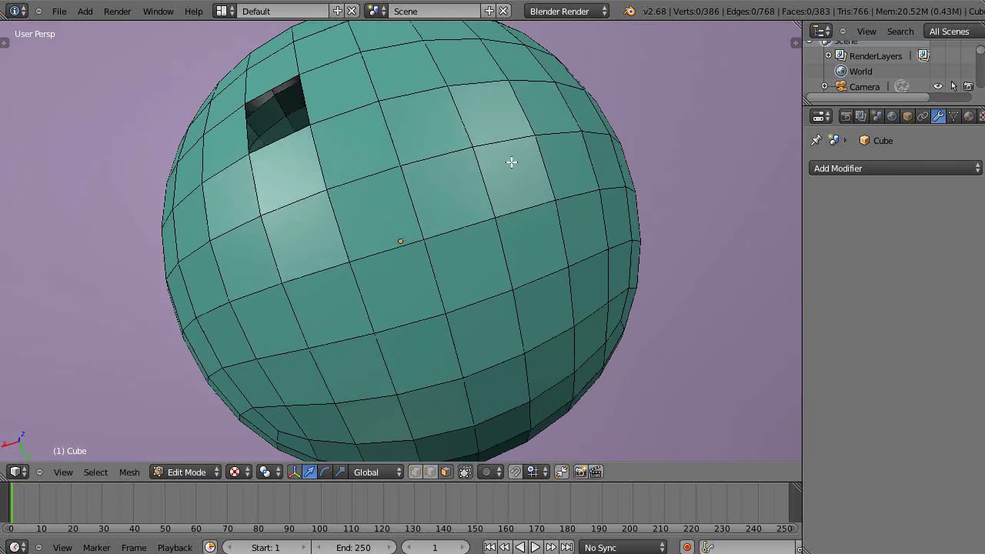
middle_drag(512, 162, 534, 209)
scroll(534, 209, up, 5)
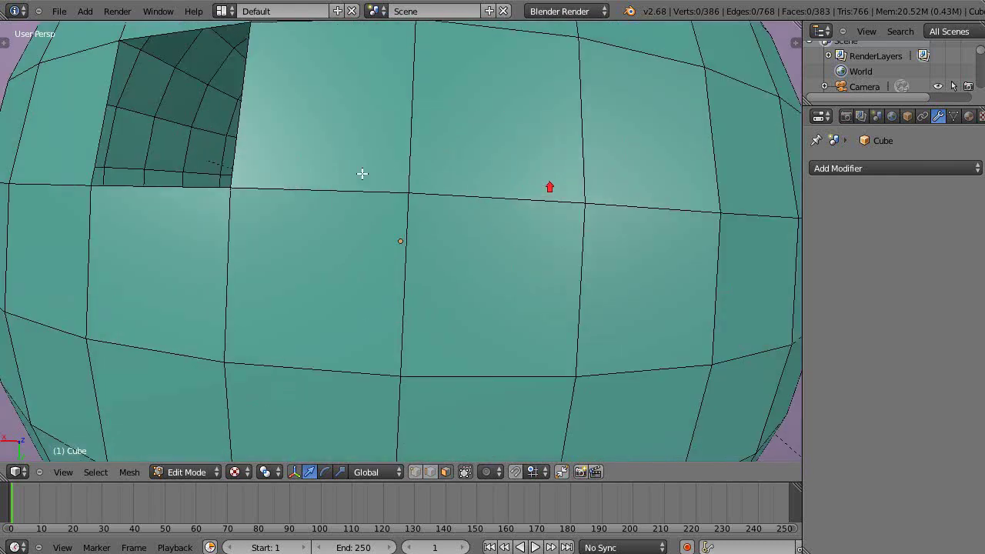
scroll(363, 174, down, 5)
middle_drag(292, 198, 285, 206)
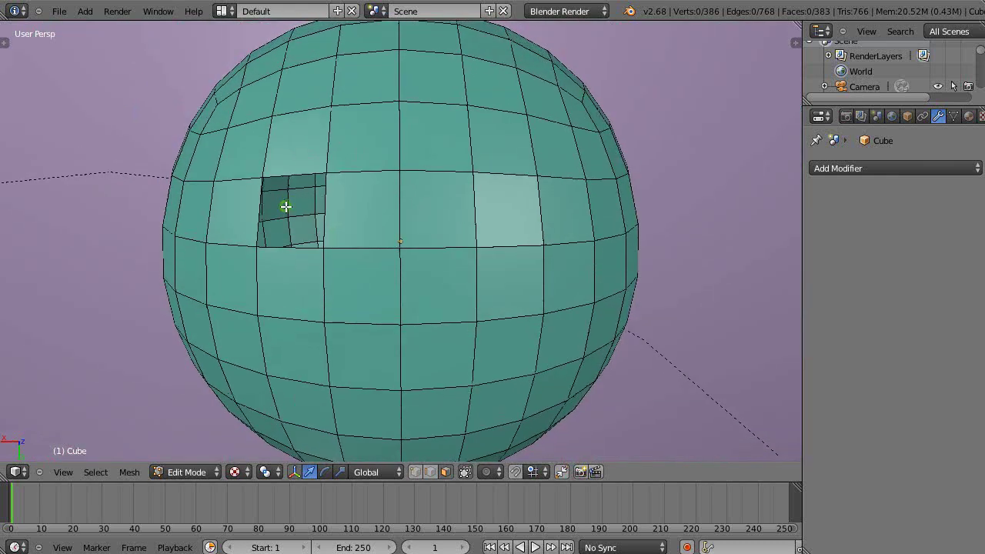
In vertex select mode, move the vertices beside the hole and its corner vertex.
click(416, 472)
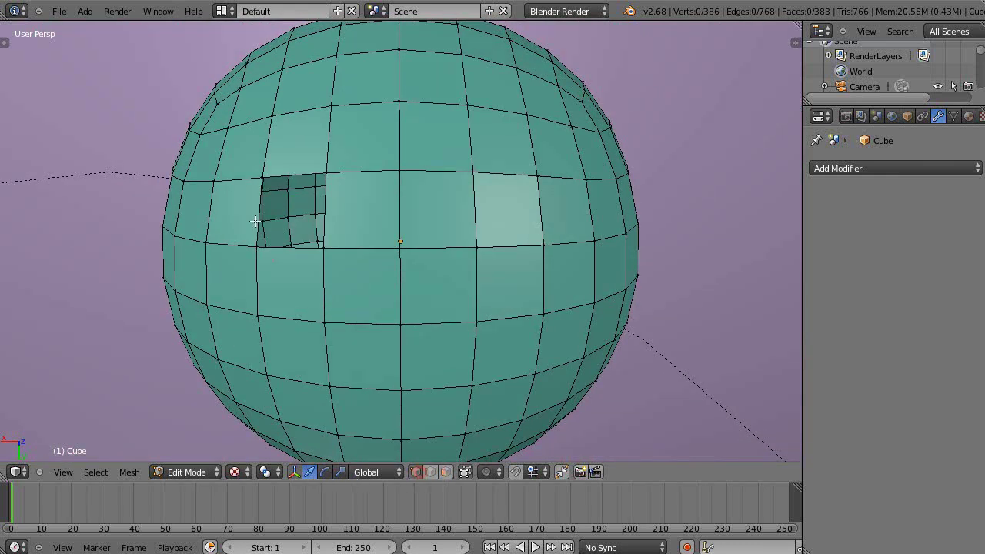
right_click(241, 245)
drag(262, 296, 272, 249)
right_click(331, 190)
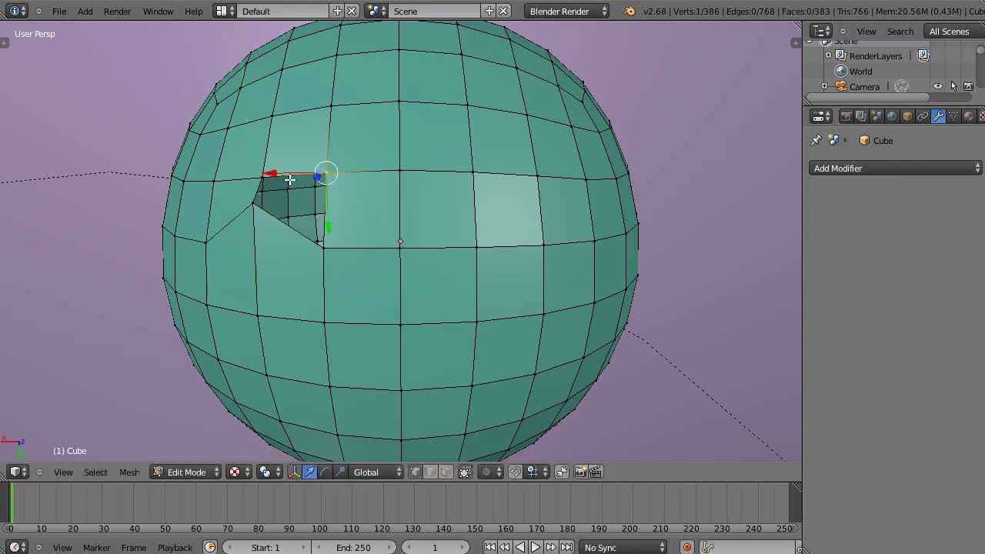
drag(276, 175, 231, 196)
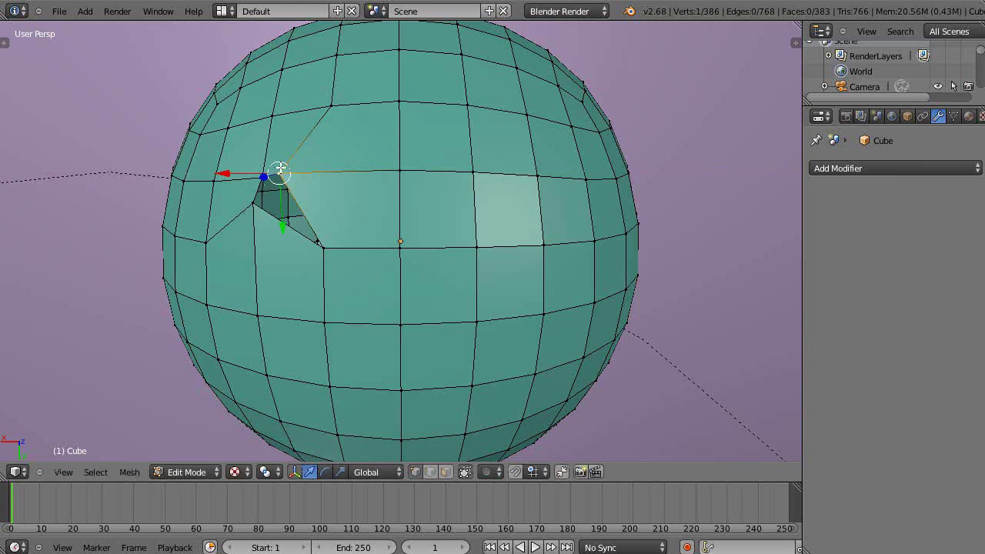
drag(283, 228, 283, 241)
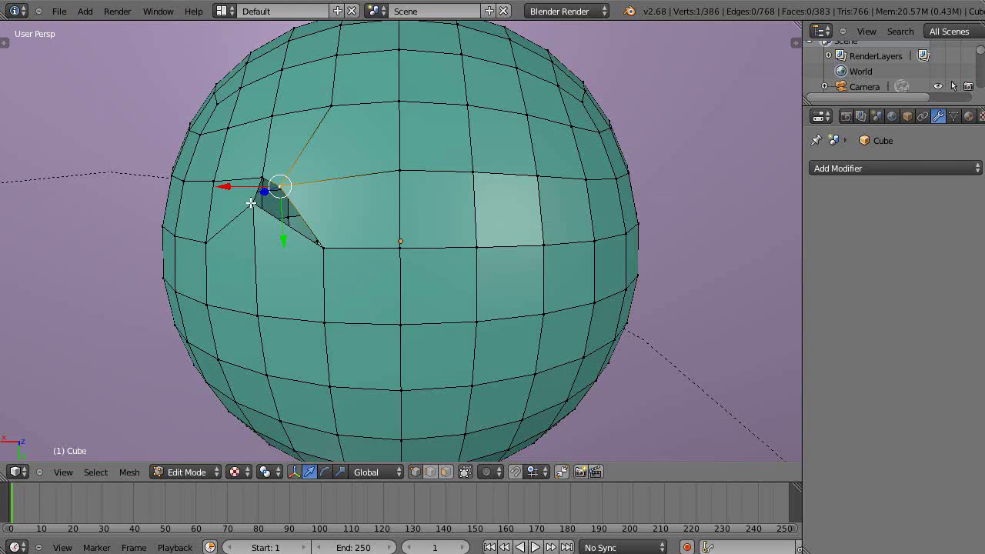
Merge the two vertices beside the hole At Center, then orbit to inspect.
right_click(251, 204)
shift+right_click(279, 185)
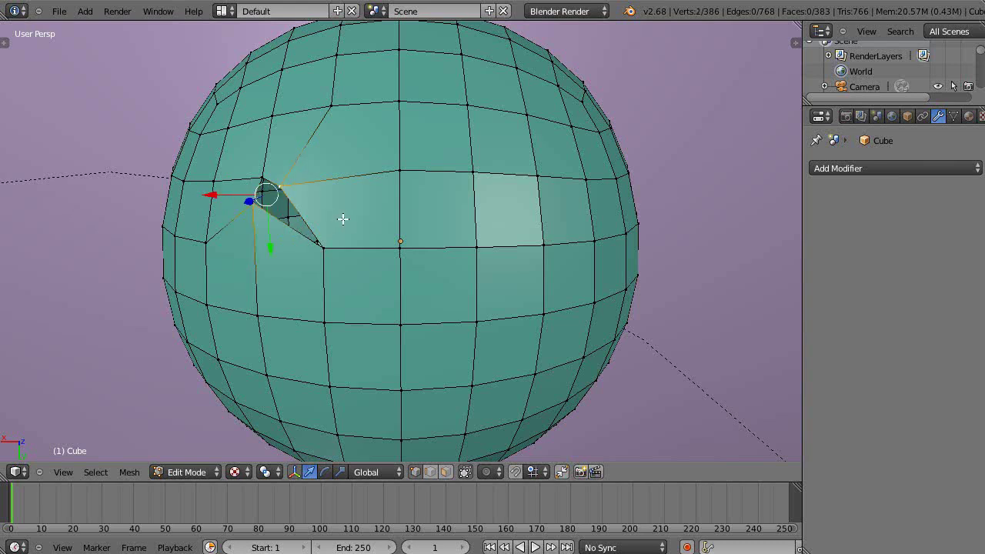
key(ctrl+v)
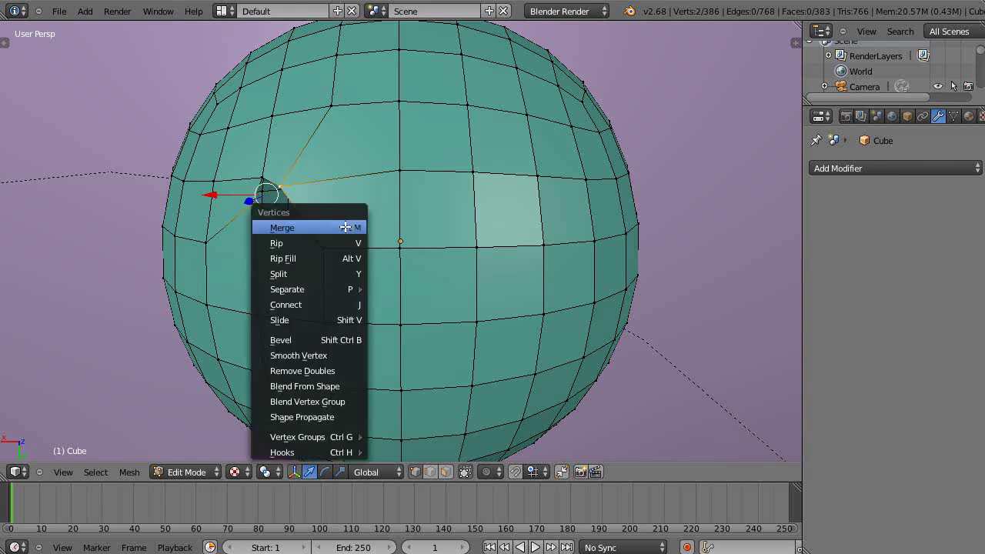
click(346, 227)
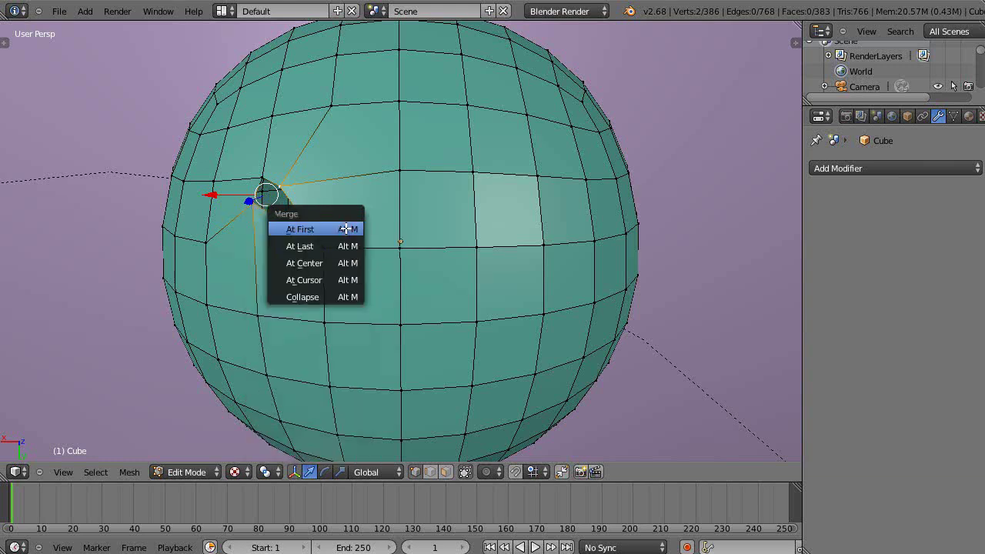
click(337, 257)
middle_drag(337, 257, 329, 243)
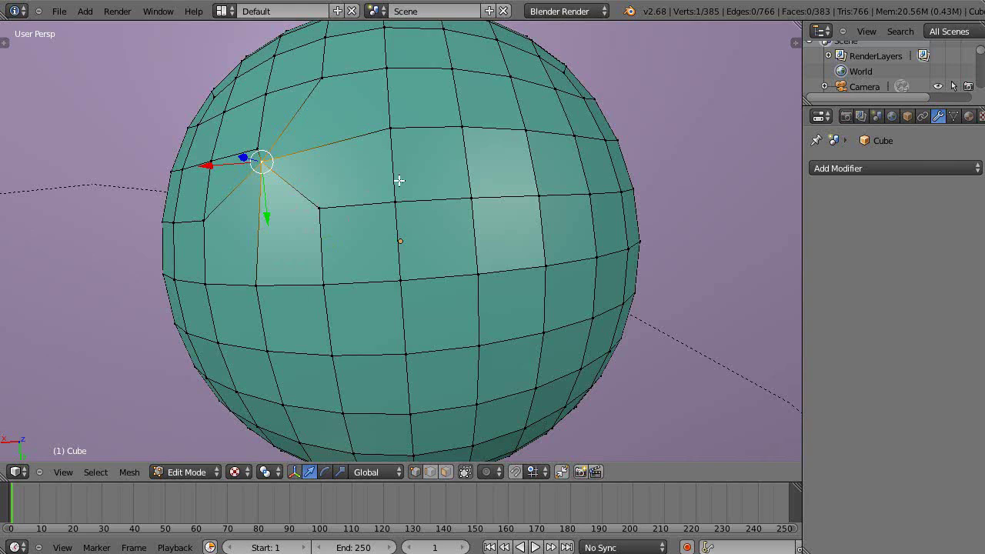
middle_drag(425, 201, 451, 216)
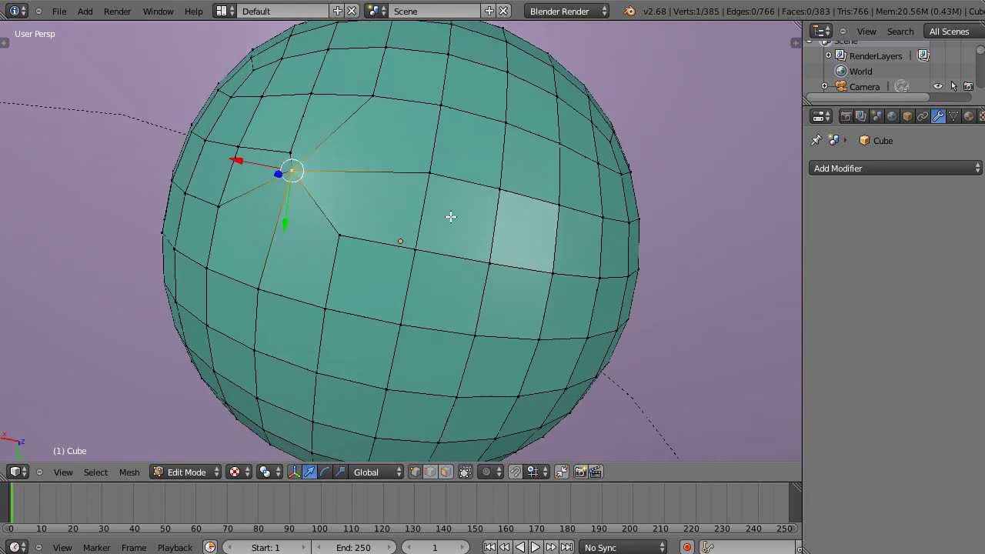
Nudge the merged vertex up and slightly left, then orbit and zoom to check.
drag(294, 166, 226, 117)
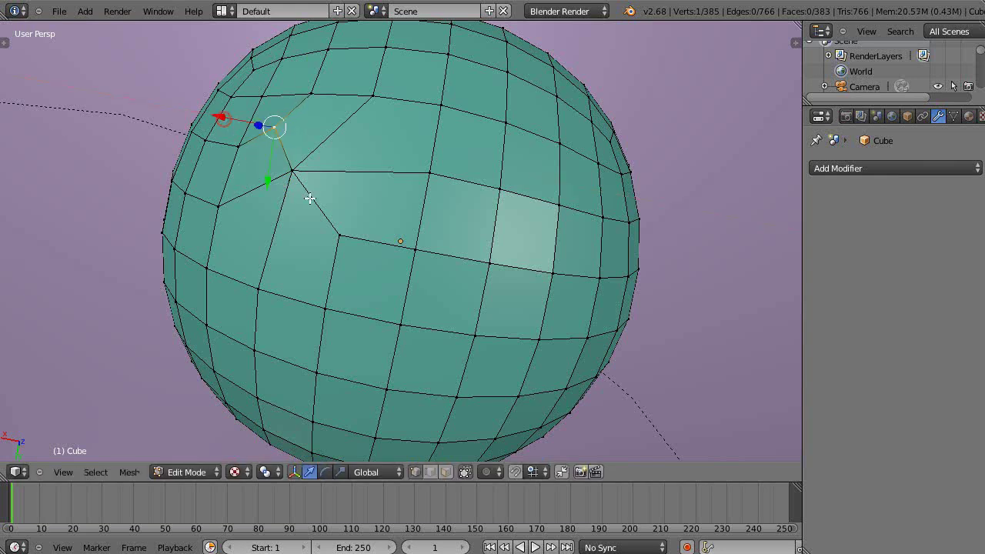
middle_drag(226, 131, 226, 114)
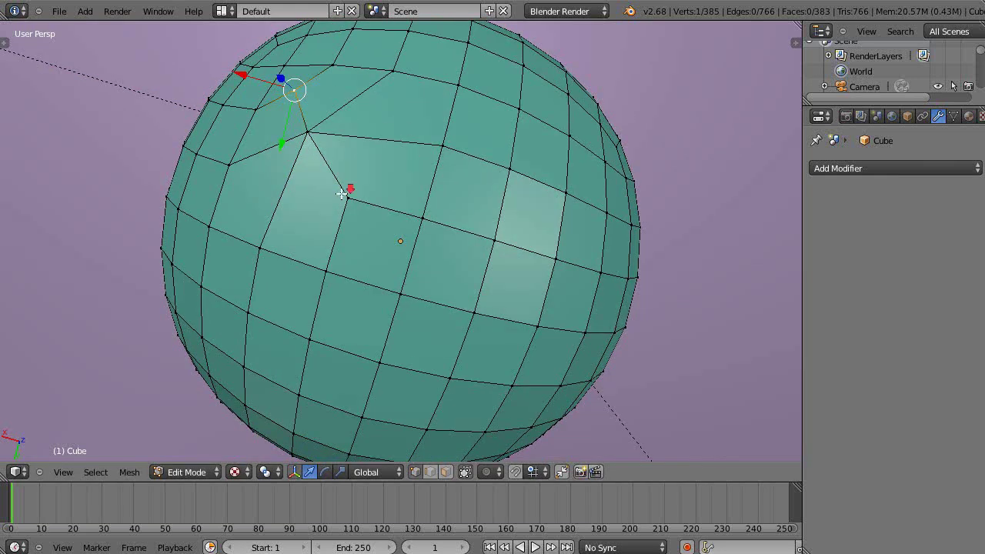
scroll(345, 189, down, 4)
middle_drag(352, 177, 396, 194)
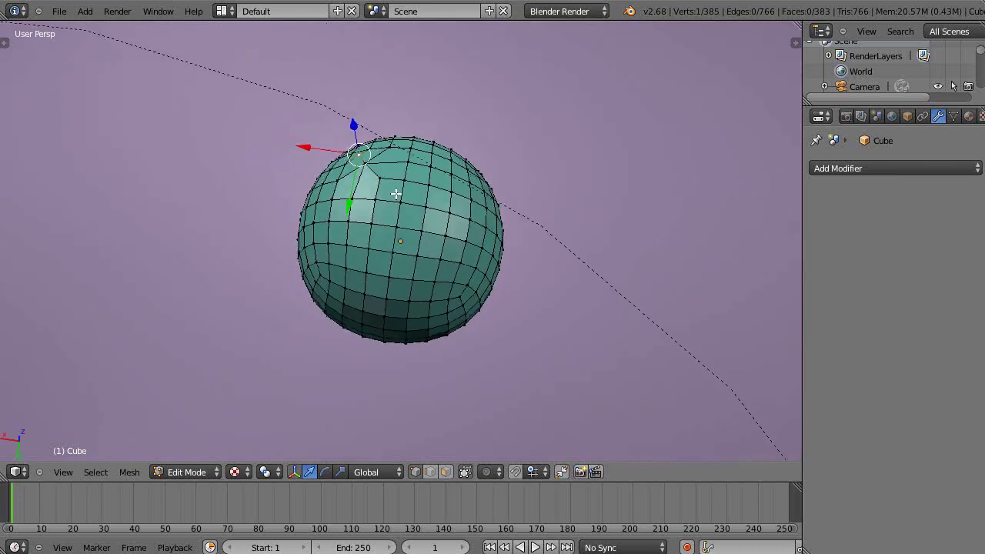
scroll(381, 233, up, 2)
scroll(380, 233, up, 1)
scroll(387, 226, down, 2)
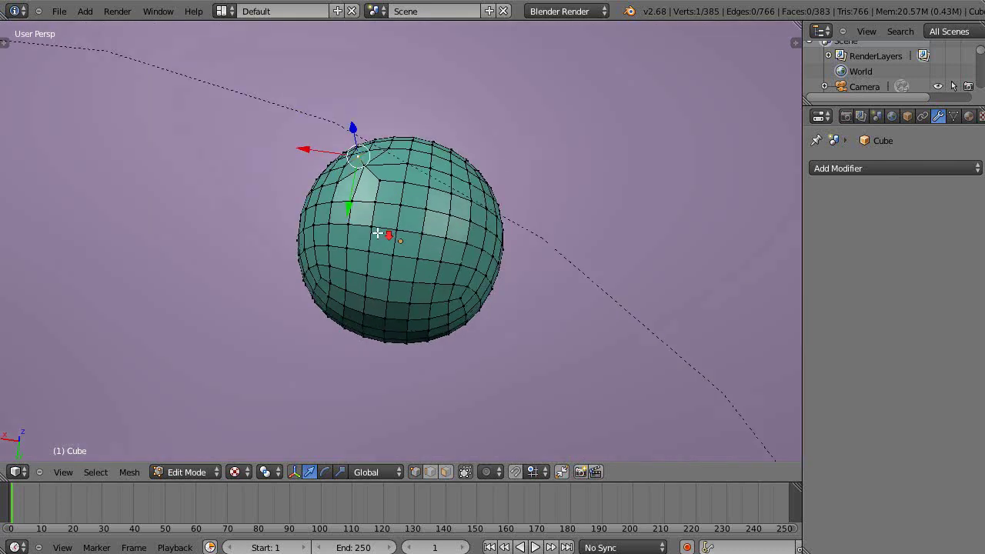
scroll(390, 234, up, 1)
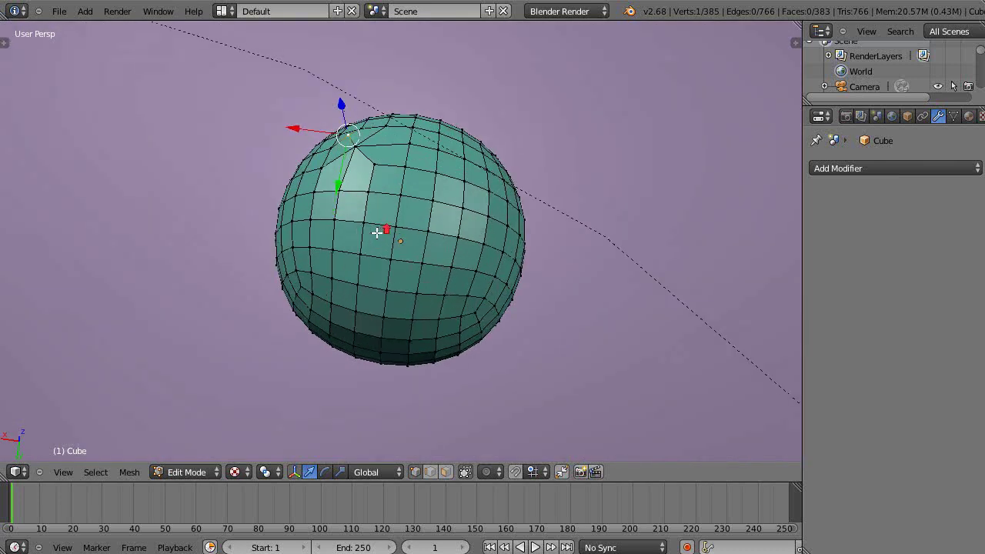
click(445, 472)
Delete three faces on the sphere using Only Faces, leaving their edges and vertices.
right_click(350, 267)
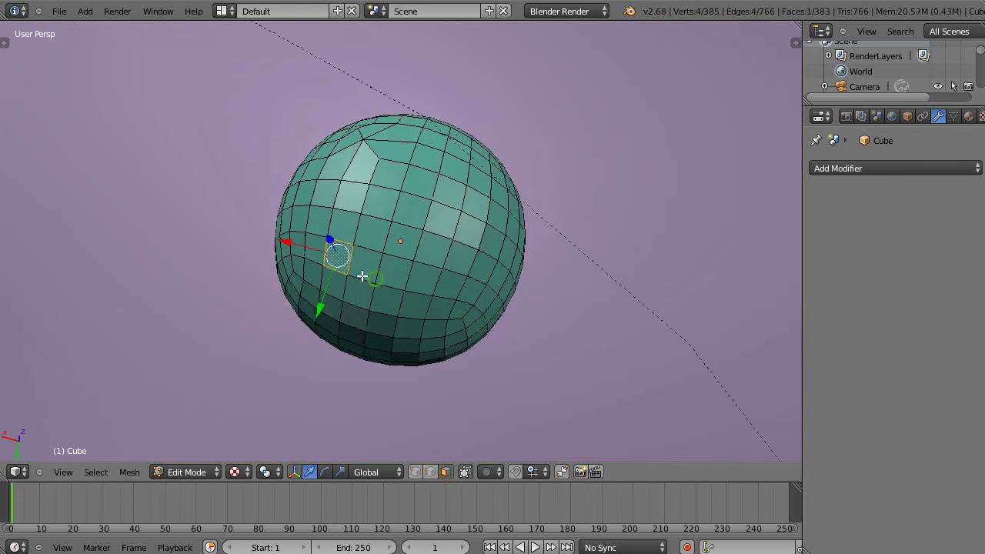
middle_drag(362, 276, 425, 297)
shift+right_click(446, 291)
shift+right_click(475, 189)
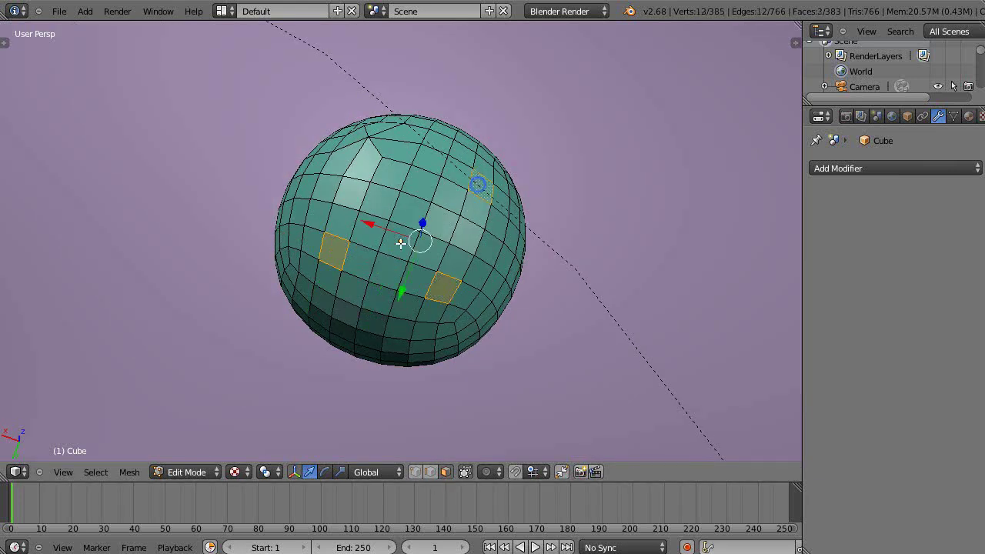
middle_drag(401, 243, 398, 242)
key(x)
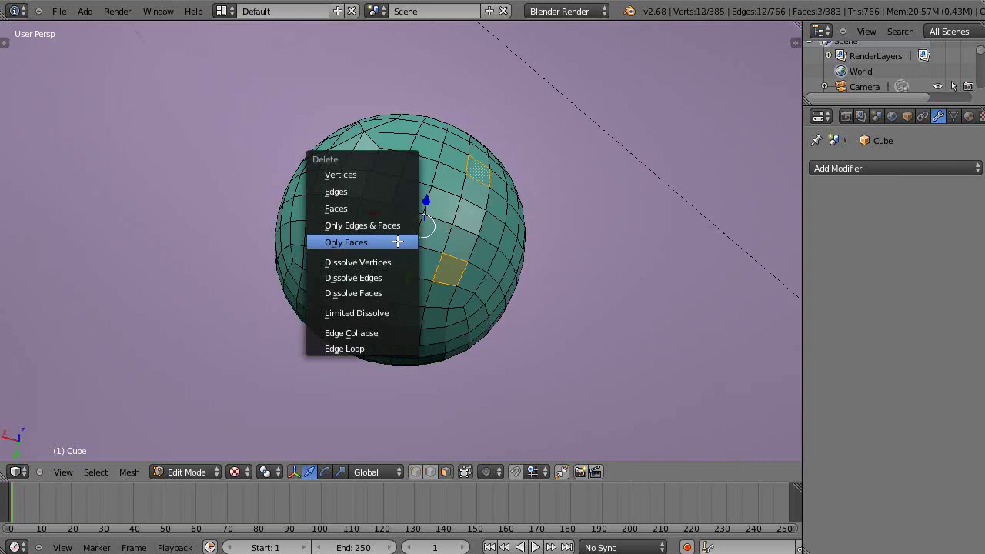
click(358, 242)
Merge the first hole's opposite corner vertices at their centre.
scroll(359, 257, up, 4)
middle_drag(358, 257, 310, 224)
right_click(271, 209)
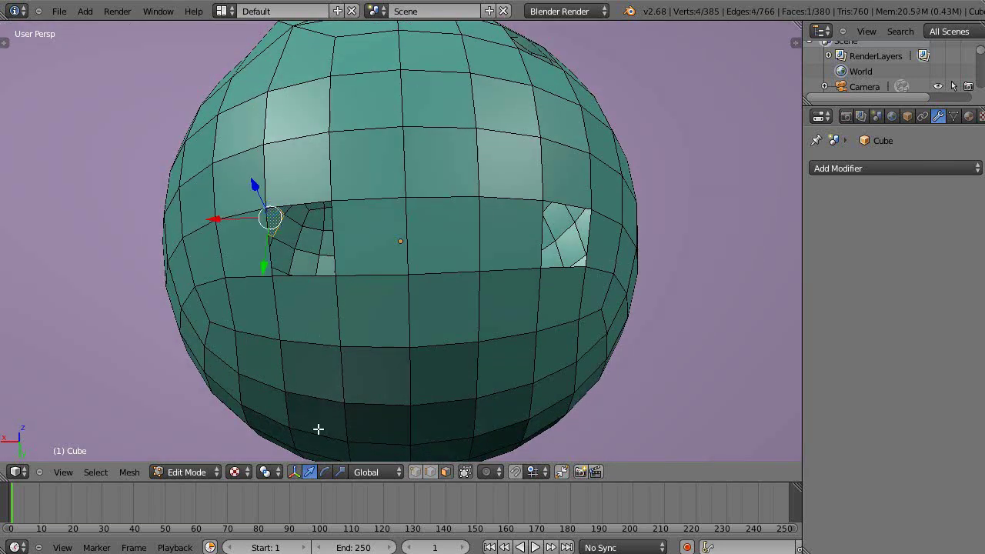
click(416, 472)
shift+right_click(269, 206)
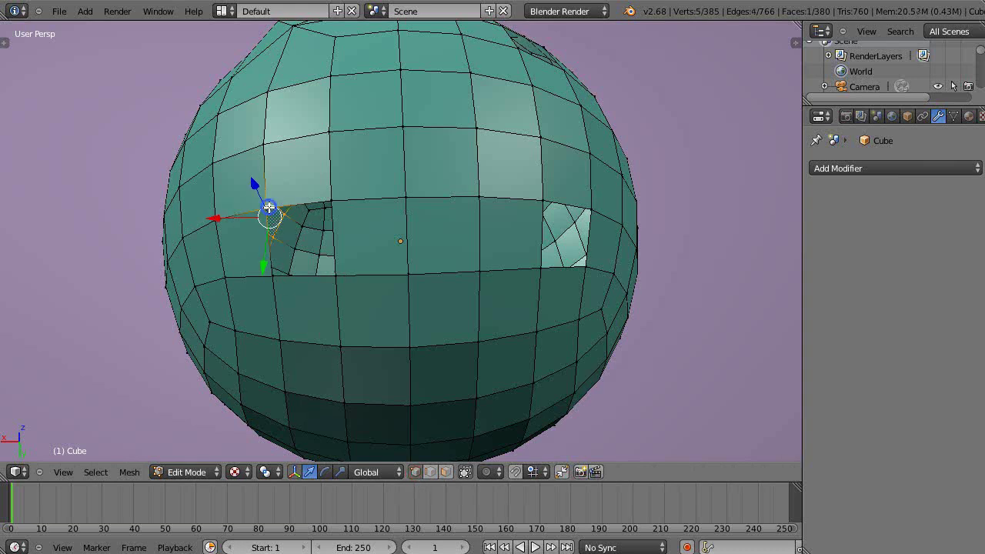
shift+right_click(334, 274)
right_click(258, 205)
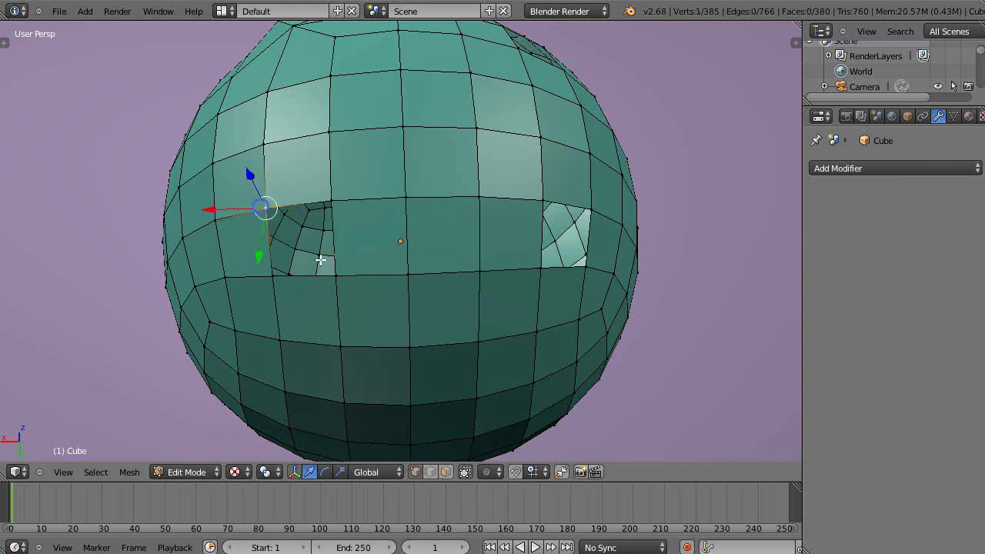
shift+right_click(341, 272)
key(ctrl+v)
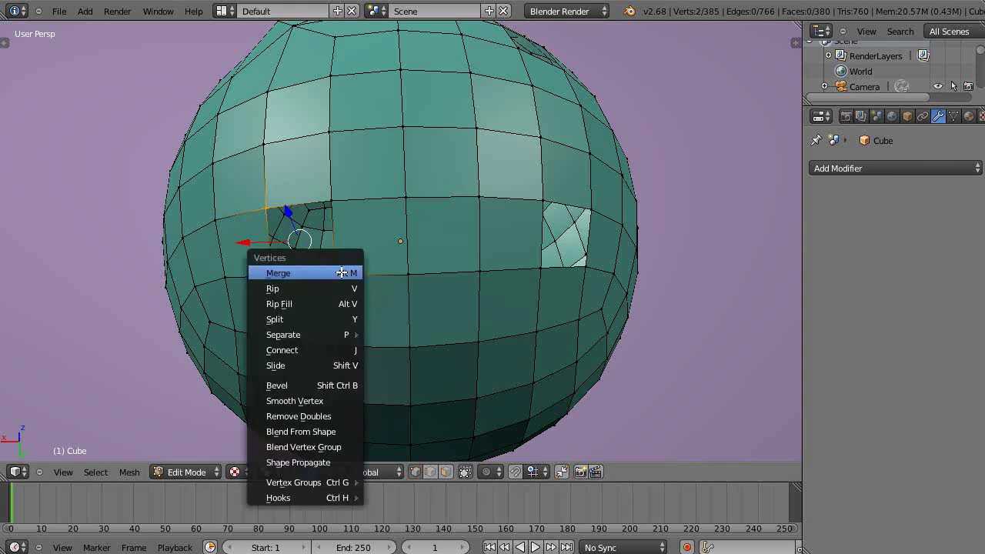
click(341, 272)
click(341, 271)
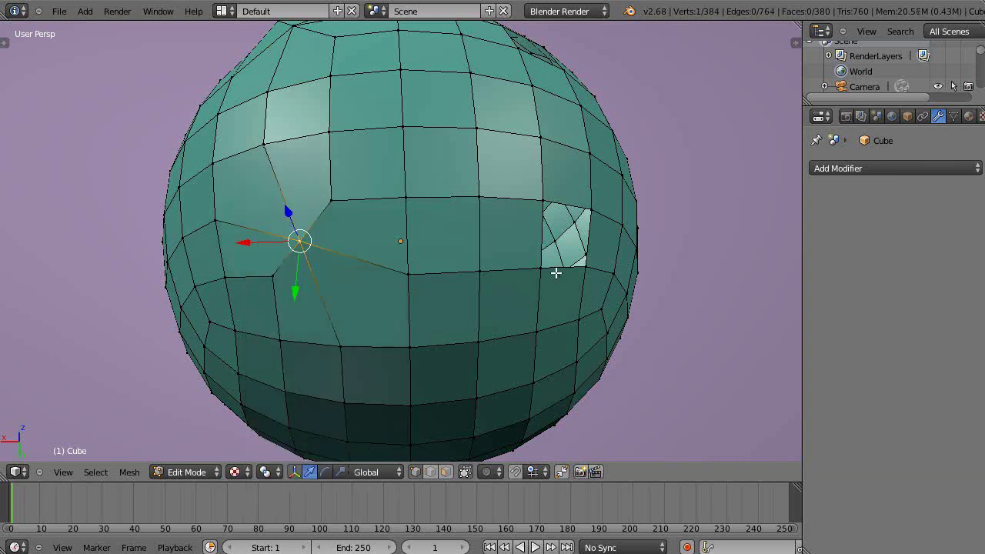
Merge the corner vertex pairs at the second and third holes at their centre.
middle_drag(516, 274, 497, 275)
right_click(517, 287)
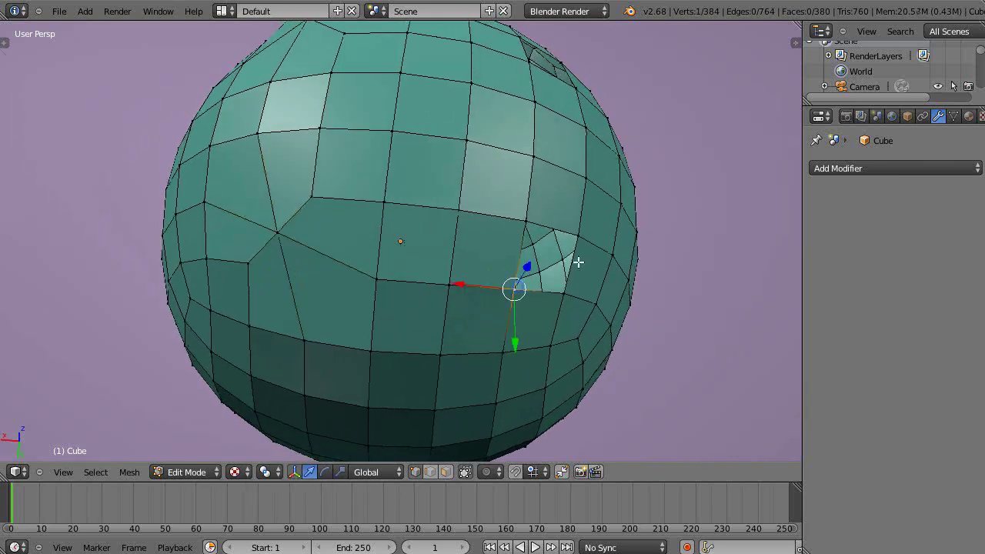
shift+right_click(569, 241)
key(ctrl+v)
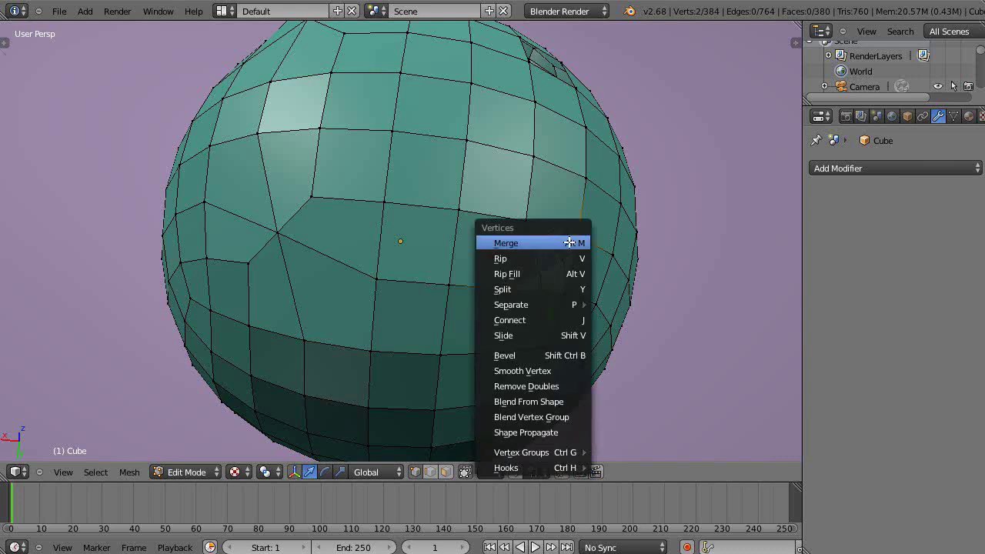
click(569, 242)
click(567, 238)
middle_drag(562, 224, 479, 255)
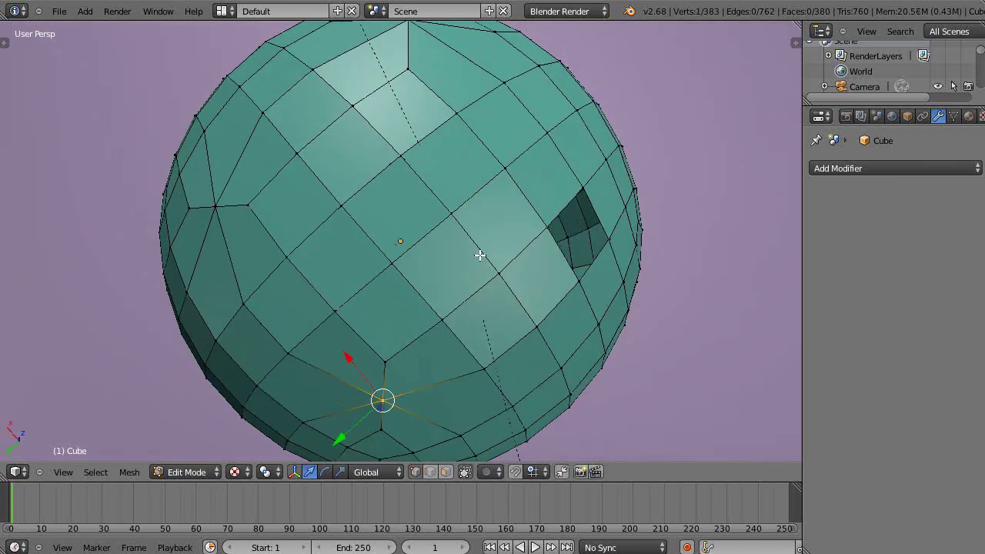
right_click(579, 283)
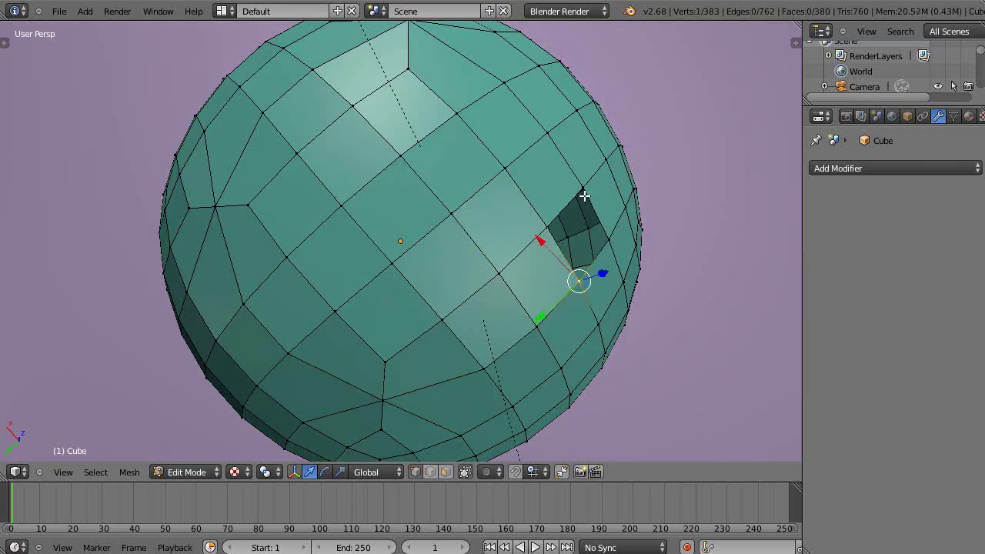
shift+right_click(584, 196)
key(ctrl+v)
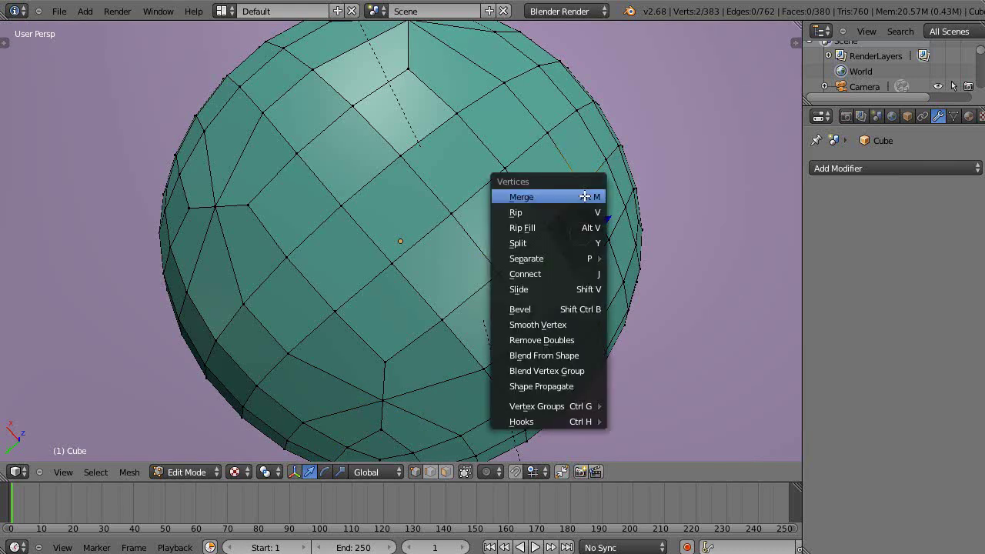
click(584, 196)
click(585, 196)
Select the ring of 12 faces around the sphere's top in face mode.
middle_drag(583, 196, 533, 253)
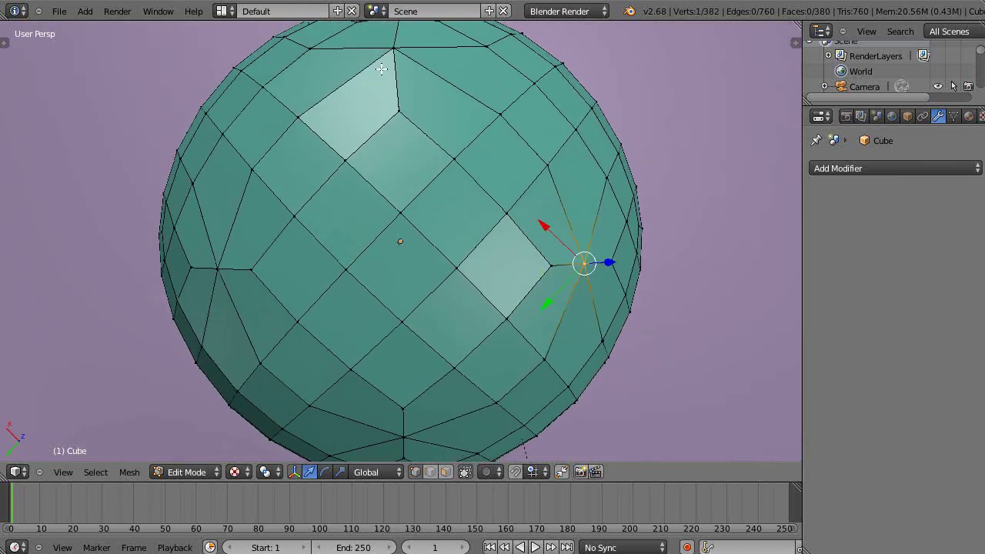
middle_drag(392, 167, 454, 127)
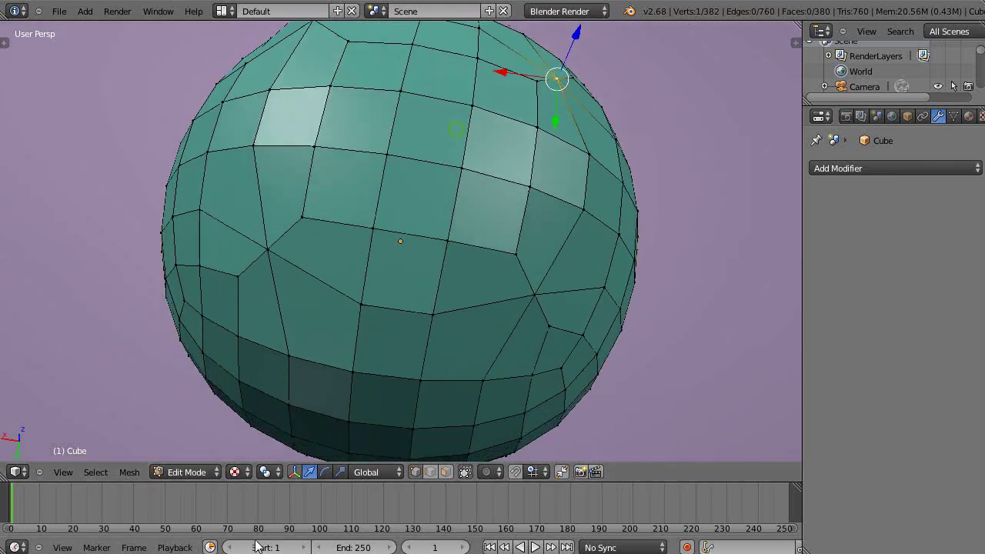
click(445, 472)
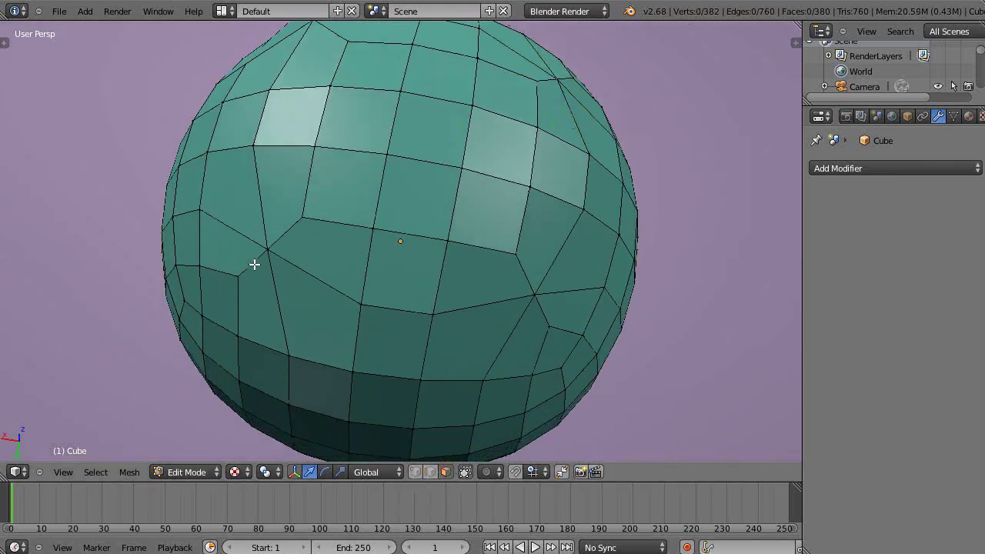
alt+right_click(282, 236)
middle_drag(305, 248, 307, 178)
middle_drag(572, 275, 527, 300)
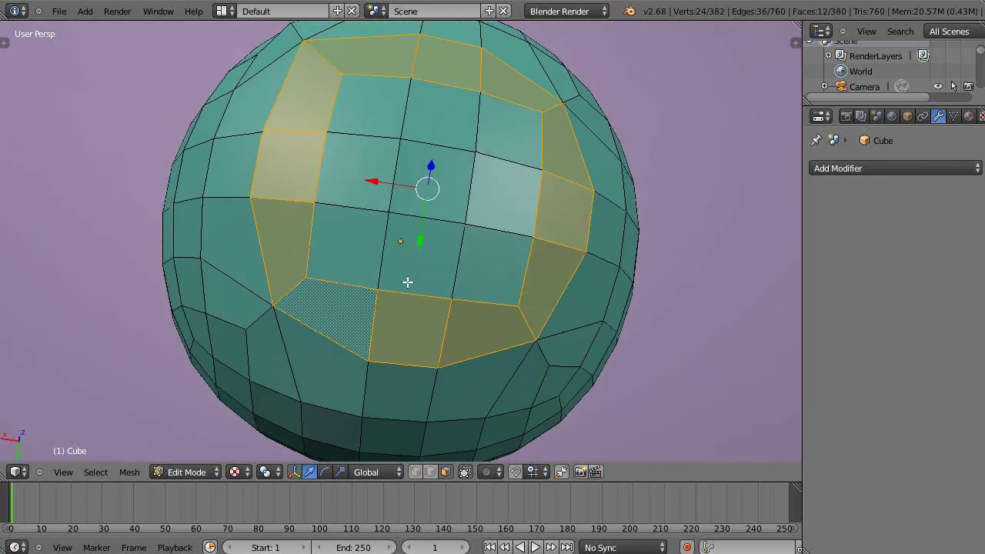
scroll(314, 189, down, 2)
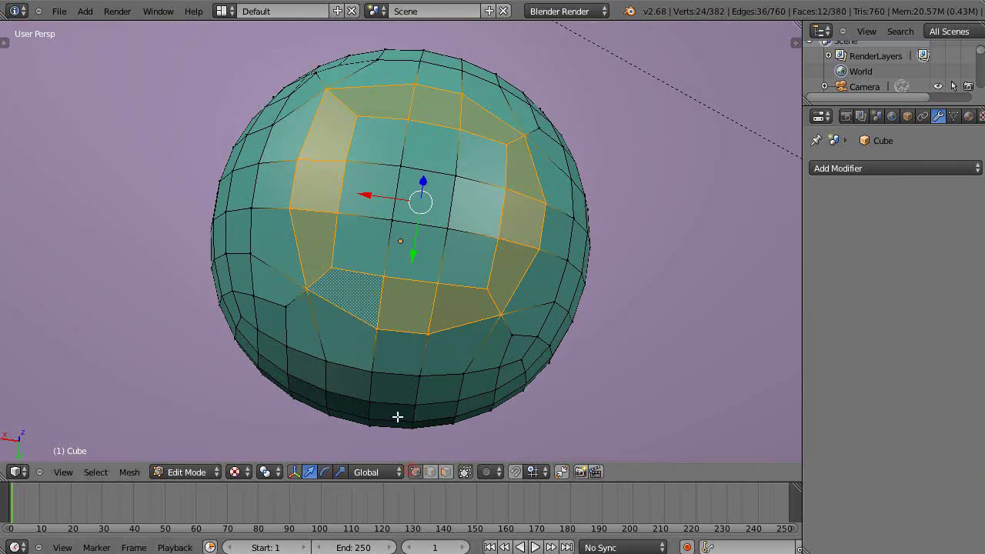
mouse_move(398, 415)
middle_down()
mouse_move(387, 391)
mouse_move(398, 398)
middle_up()
Select all 16 border and inner vertices of the square 3x3-face patch.
key(a)
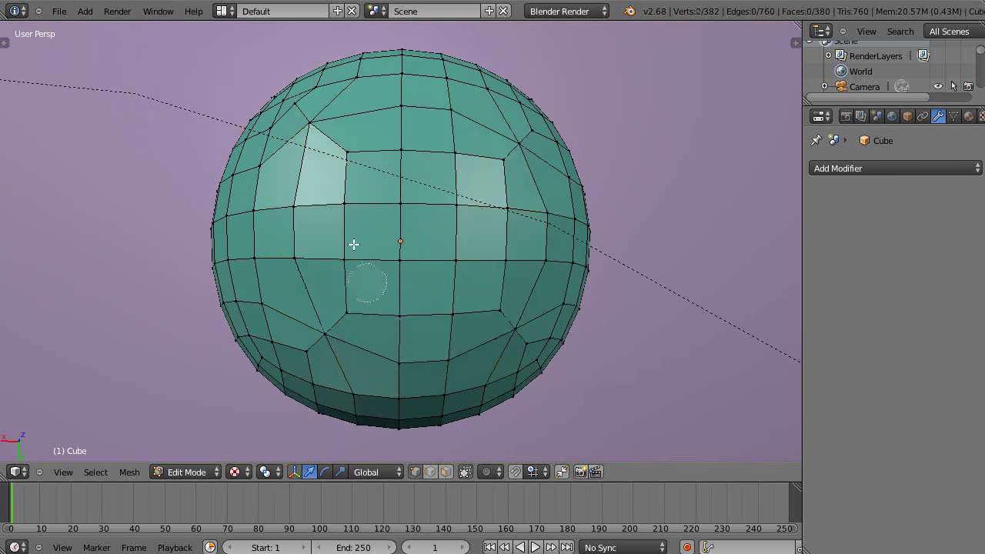
right_click(348, 154)
shift+right_click(346, 261)
shift+right_click(348, 311)
shift+right_click(400, 313)
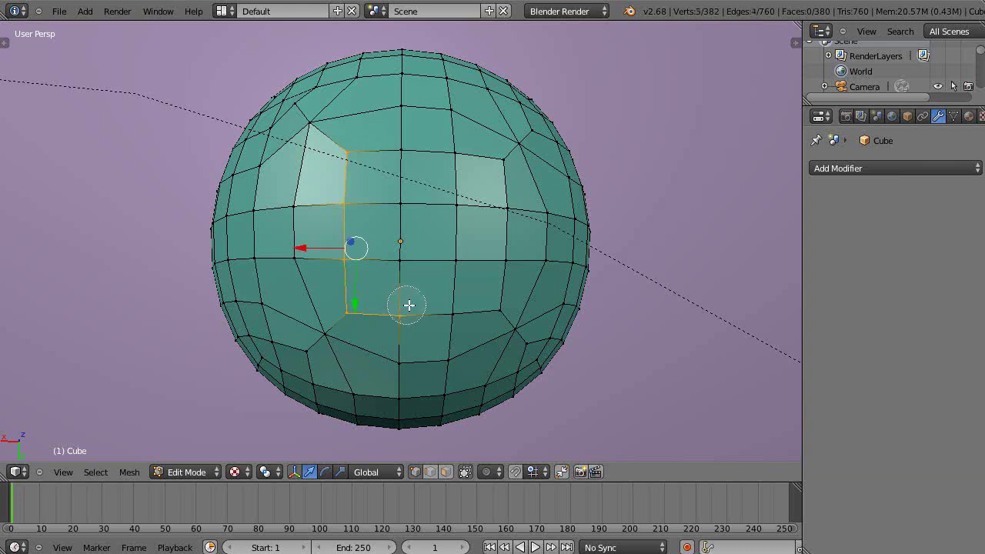
shift+right_click(454, 311)
shift+right_click(498, 310)
shift+right_click(505, 260)
shift+right_click(506, 208)
shift+right_click(505, 160)
shift+right_click(454, 154)
shift+right_click(400, 205)
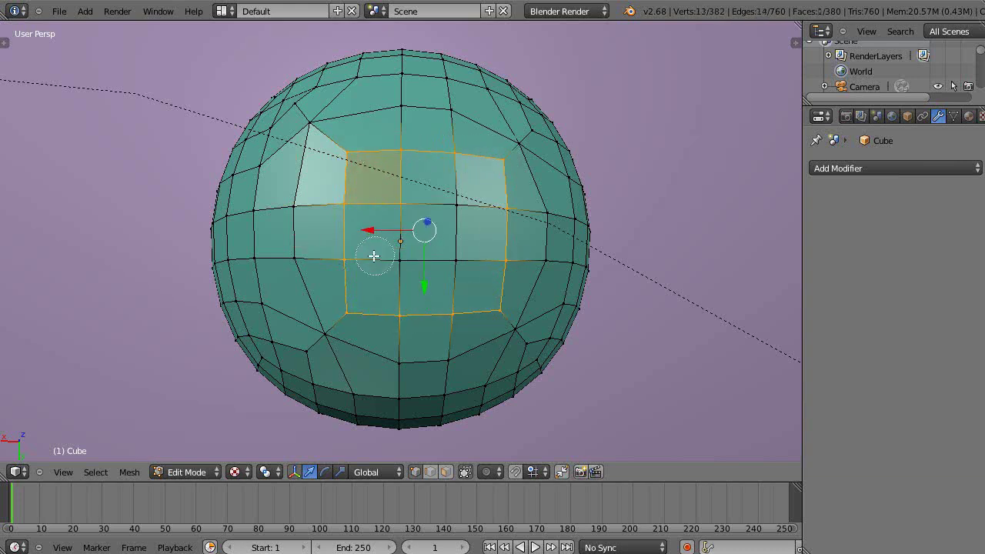
shift+right_click(401, 260)
shift+right_click(455, 261)
shift+right_click(454, 205)
click(444, 242)
Delete the selected vertices to cut a hole into the sphere.
key(x)
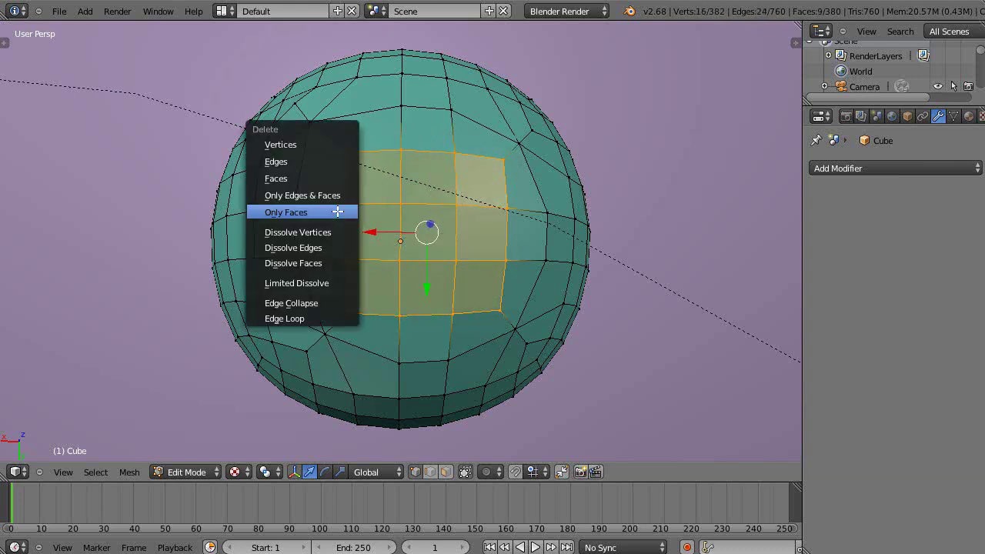
click(289, 148)
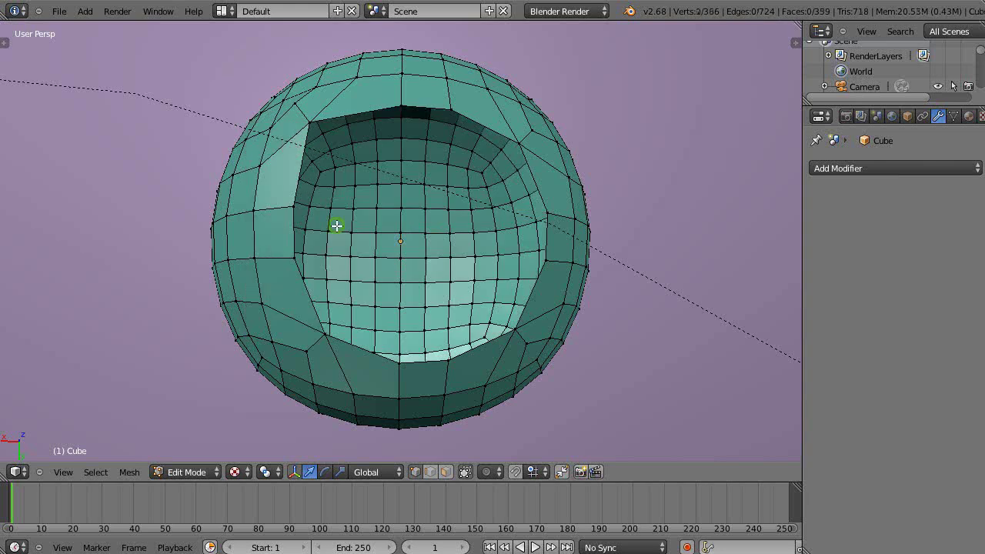
middle_drag(336, 225, 285, 177)
Select the rim edge loop around the hole in edge select mode.
click(427, 471)
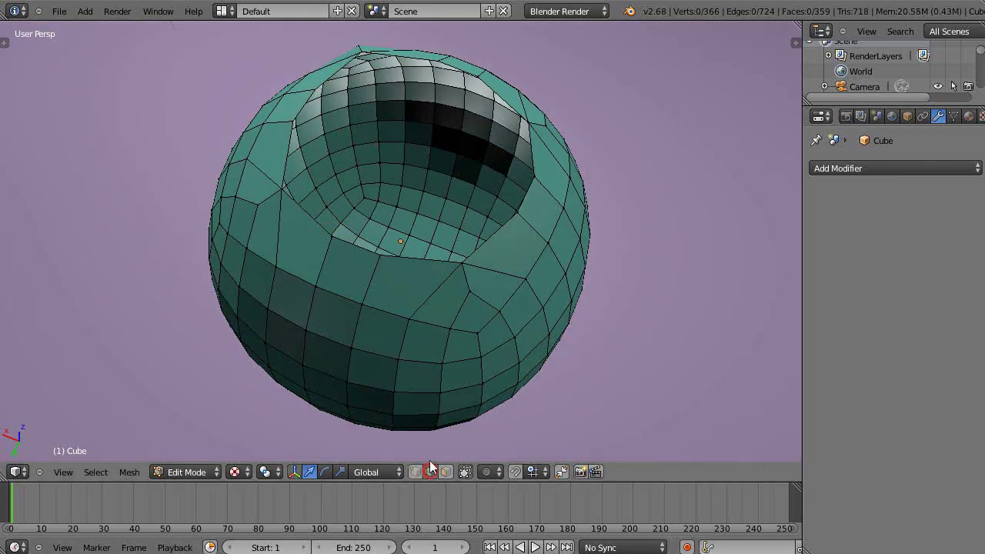
alt+right_click(394, 252)
alt+right_click(398, 254)
middle_drag(398, 255, 468, 309)
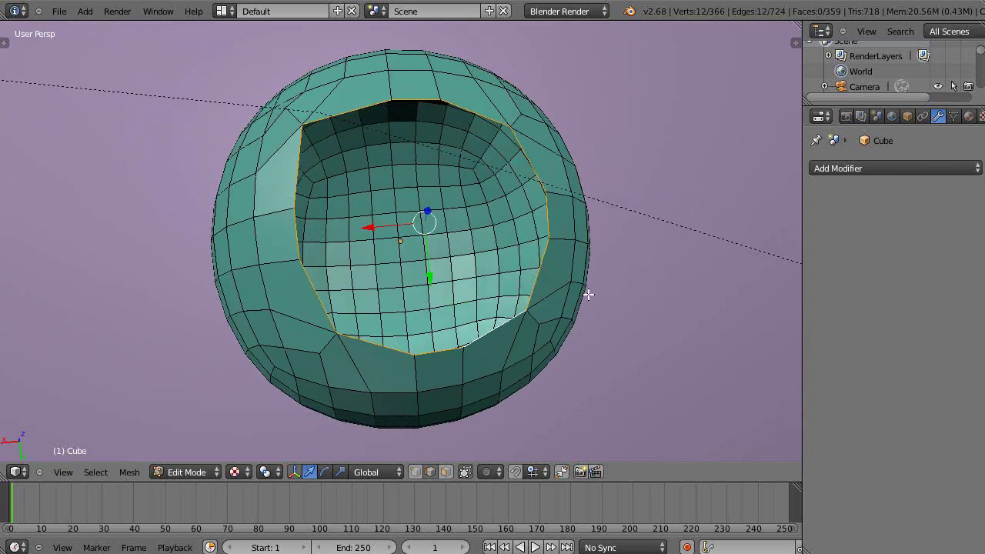
Extrude the rim loop and scale it inward horizontally, twice in succession.
key(e)
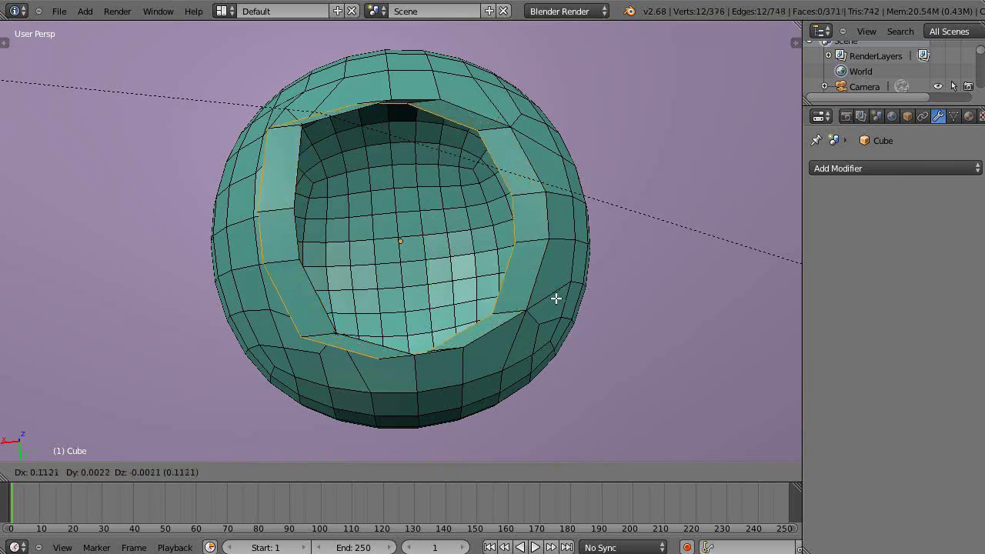
right_click(592, 296)
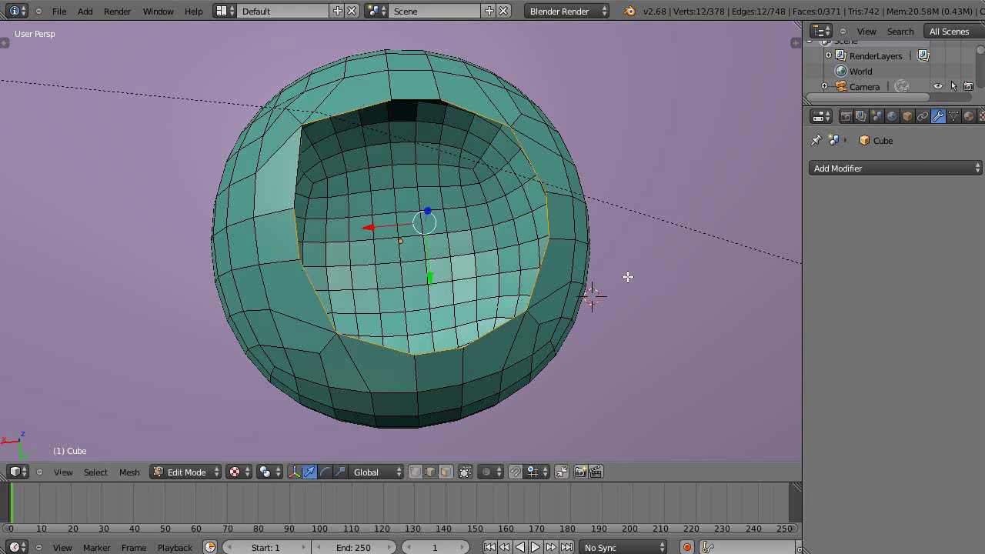
key(s)
key(shift+z)
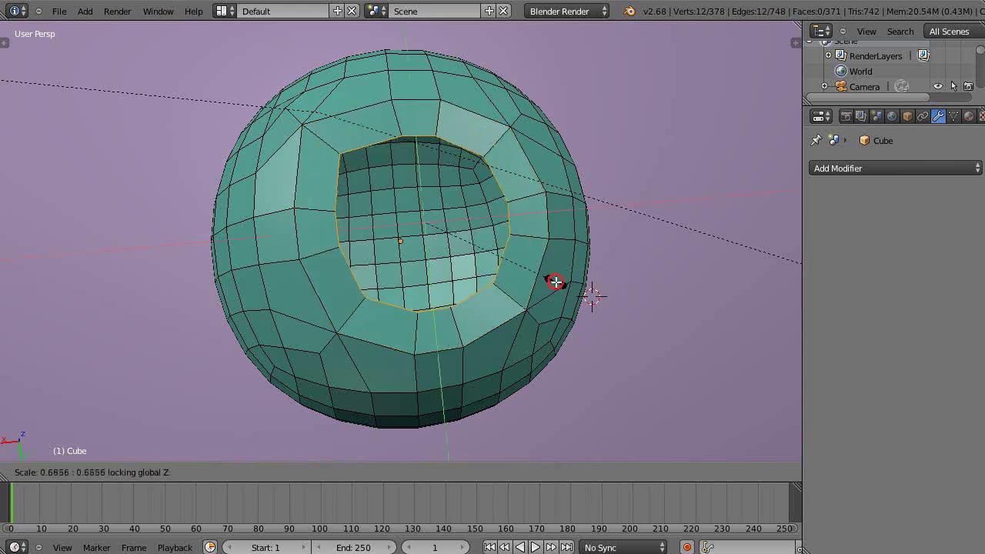
click(555, 281)
key(e)
right_click(555, 282)
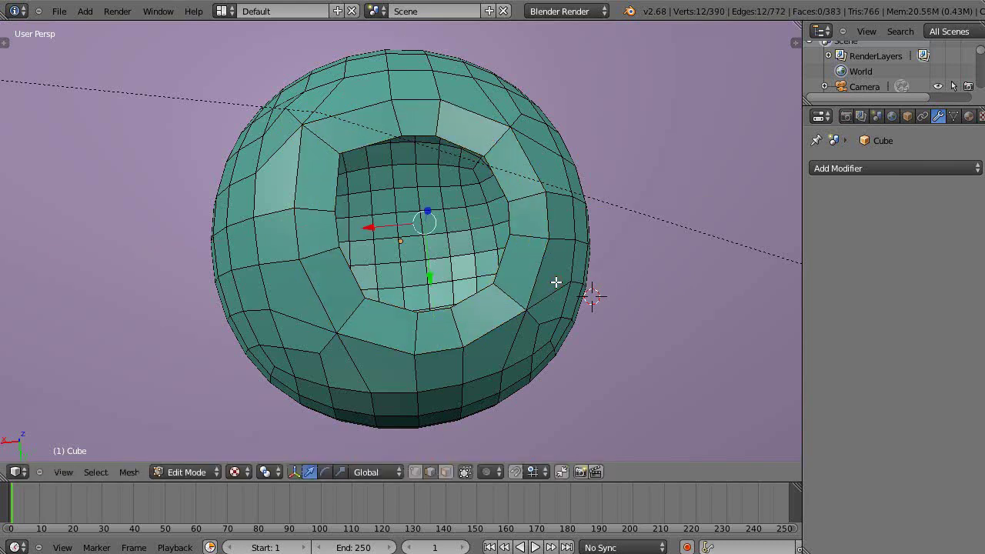
key(s)
key(shift+z)
click(475, 279)
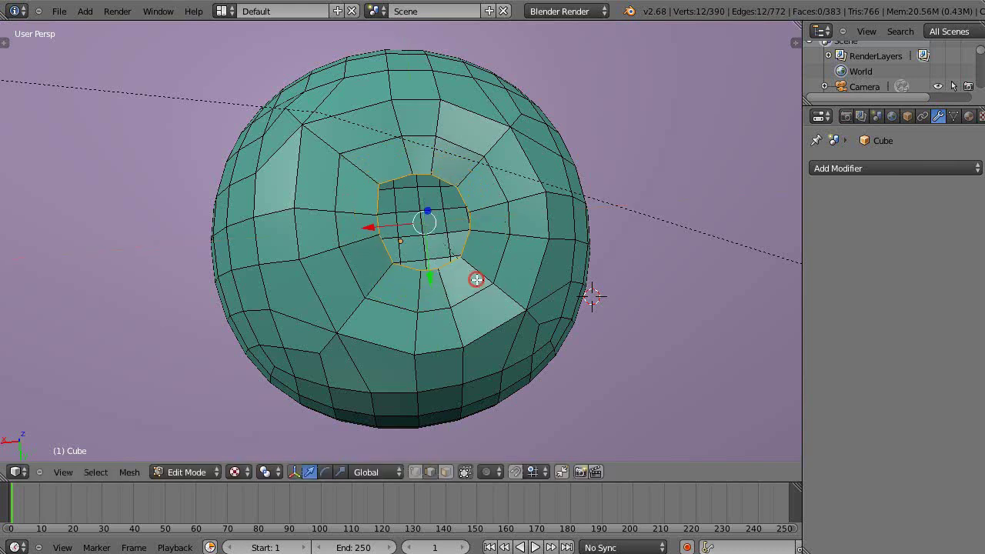
Undo the last inset, then extrude the rim and shrink it horizontally to a tiny ring.
middle_drag(486, 305, 478, 304)
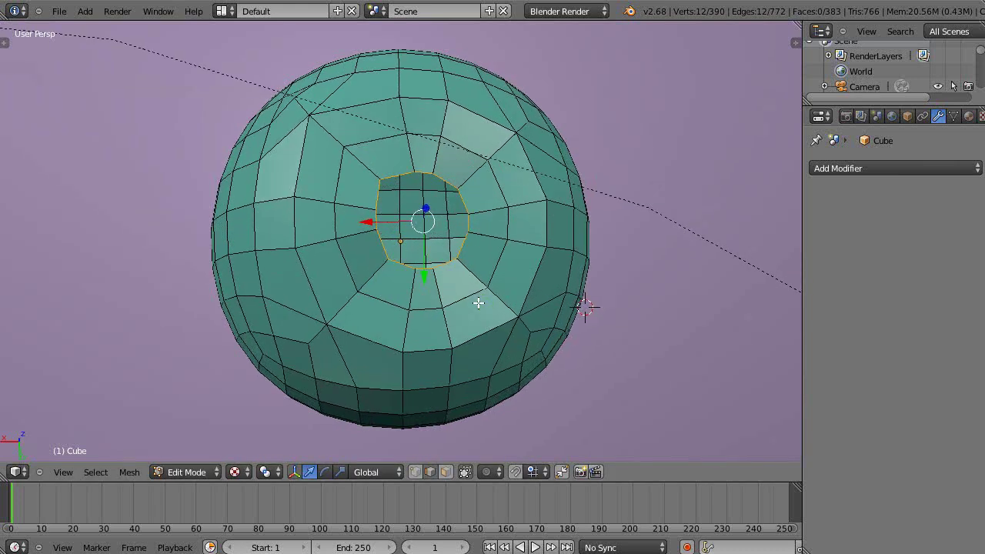
key(ctrl+z)
key(ctrl+z)
middle_drag(464, 289, 441, 277)
key(e)
right_click(444, 279)
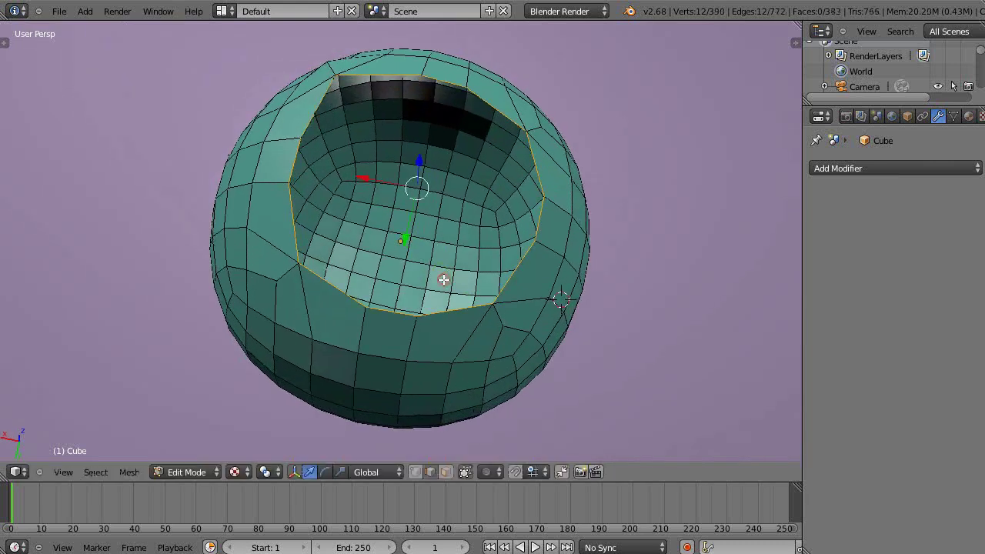
middle_drag(488, 347, 491, 352)
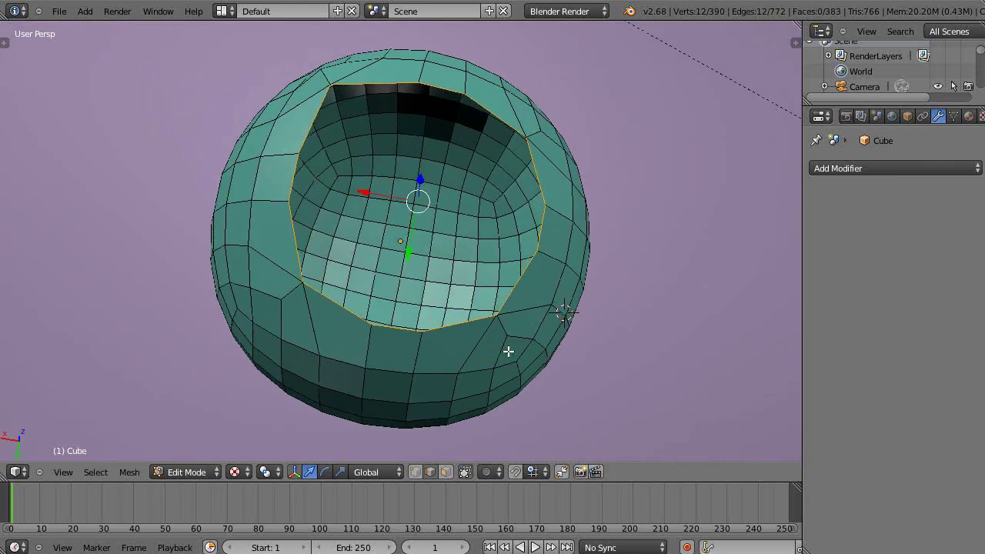
key(s)
key(shift+z)
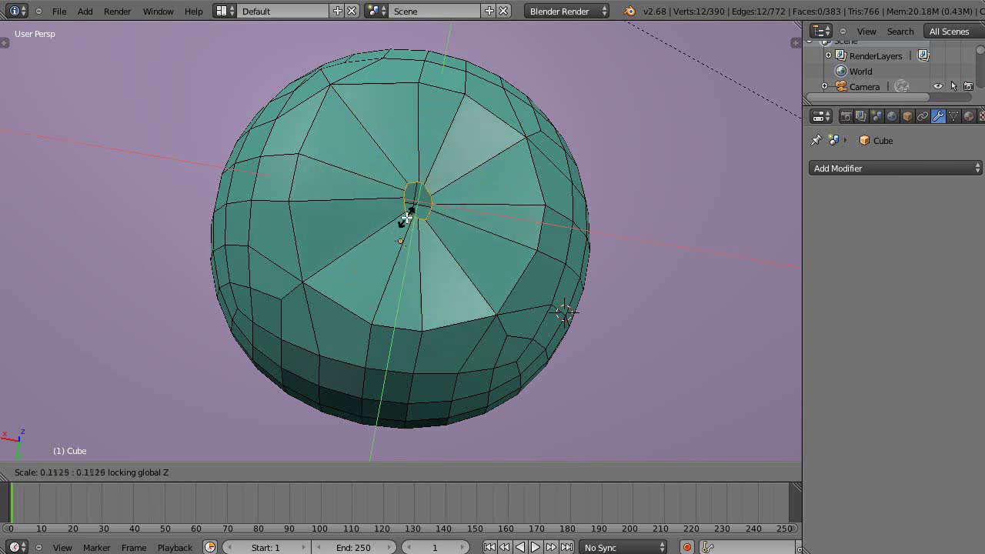
click(406, 218)
middle_drag(433, 277, 413, 262)
Add 4 centred loop cuts across the radial faces and select the loop around the opening.
key(ctrl+r)
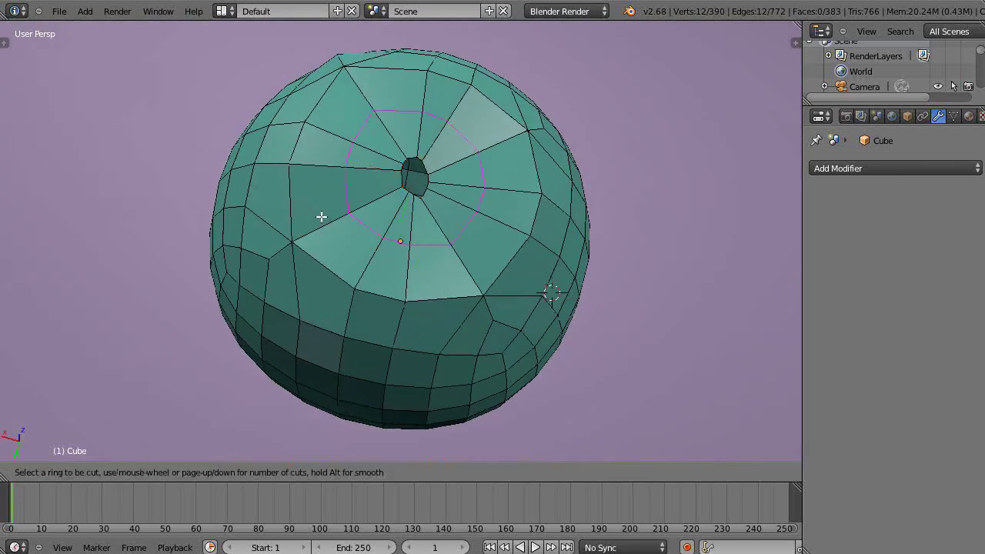
scroll(324, 217, up, 3)
click(323, 216)
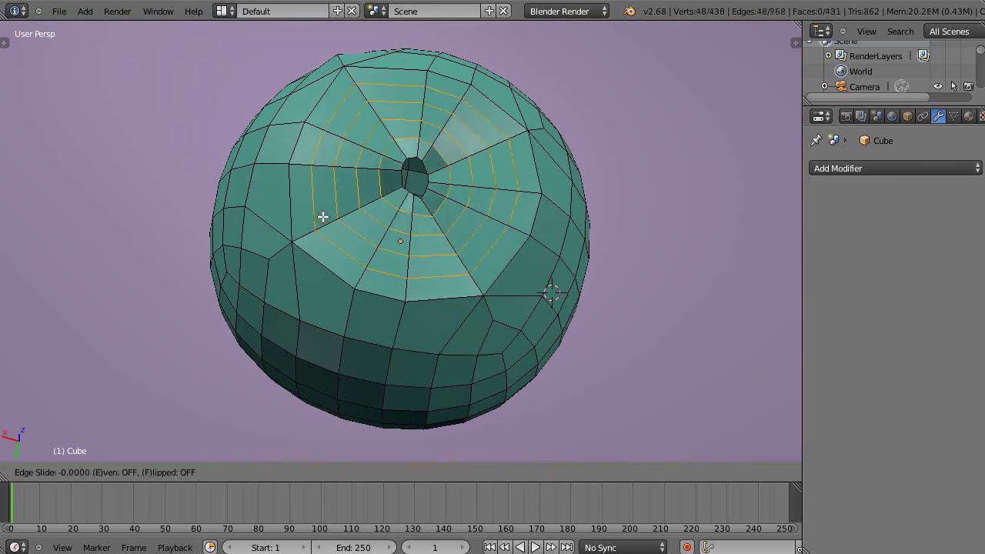
right_click(323, 216)
middle_drag(372, 244, 392, 197)
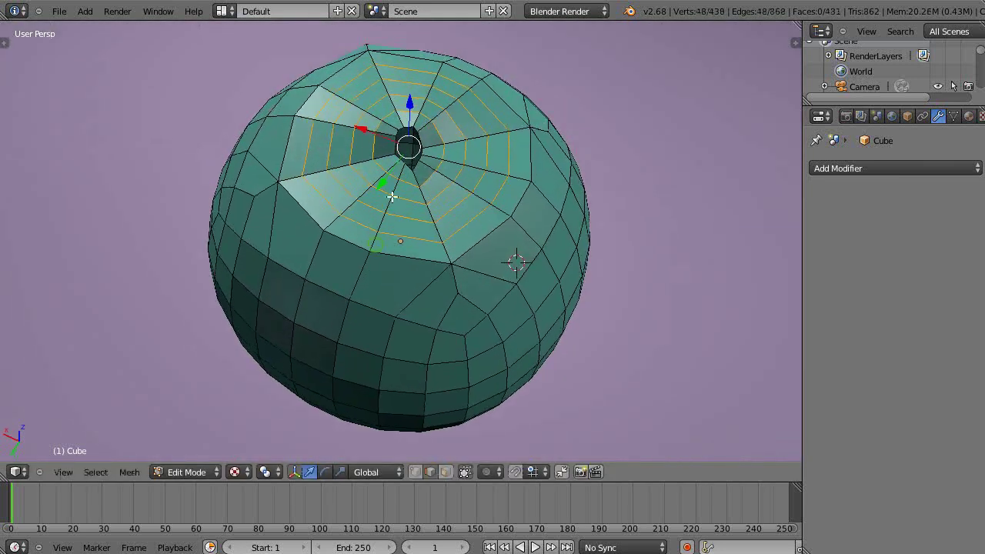
alt+right_click(406, 162)
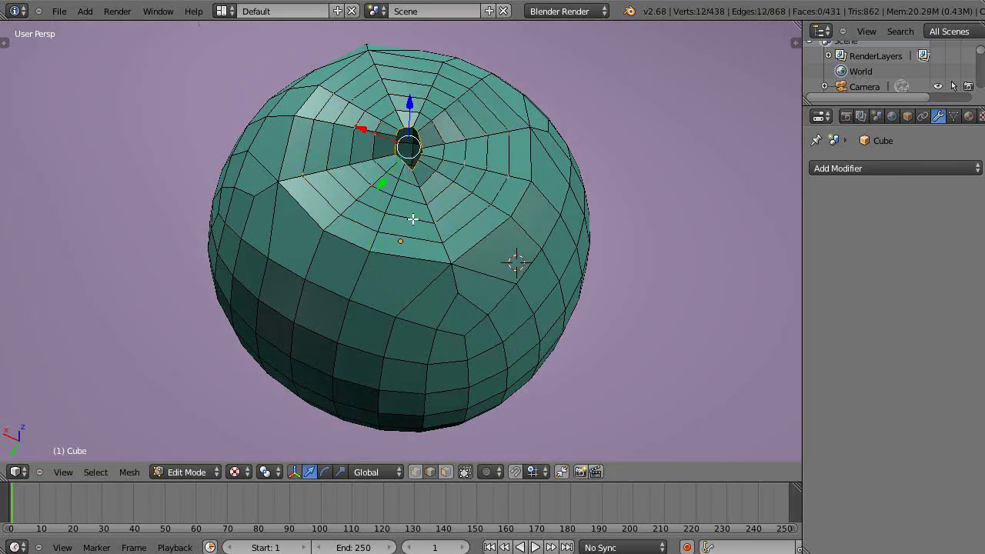
middle_drag(413, 220, 407, 444)
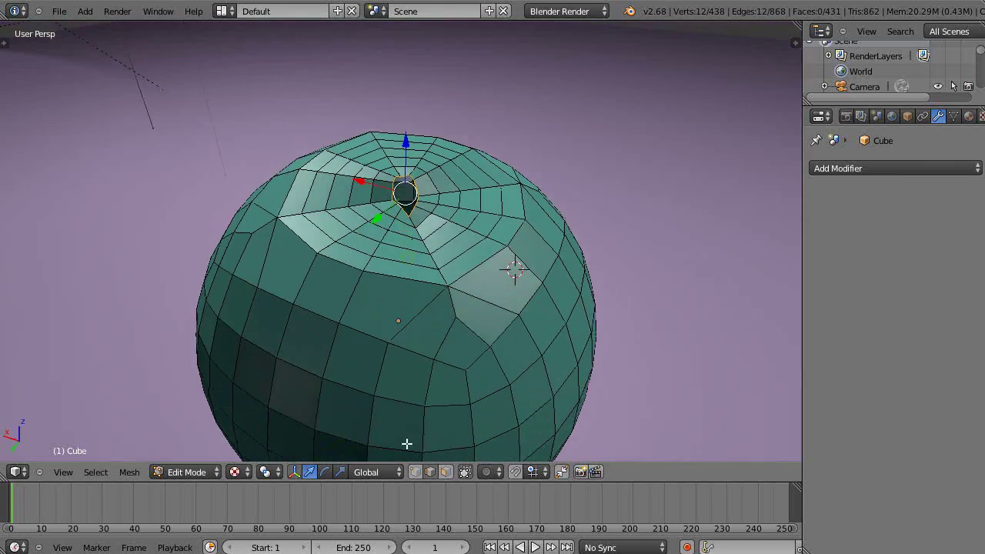
Turn on proportional editing with Sphere falloff.
click(492, 472)
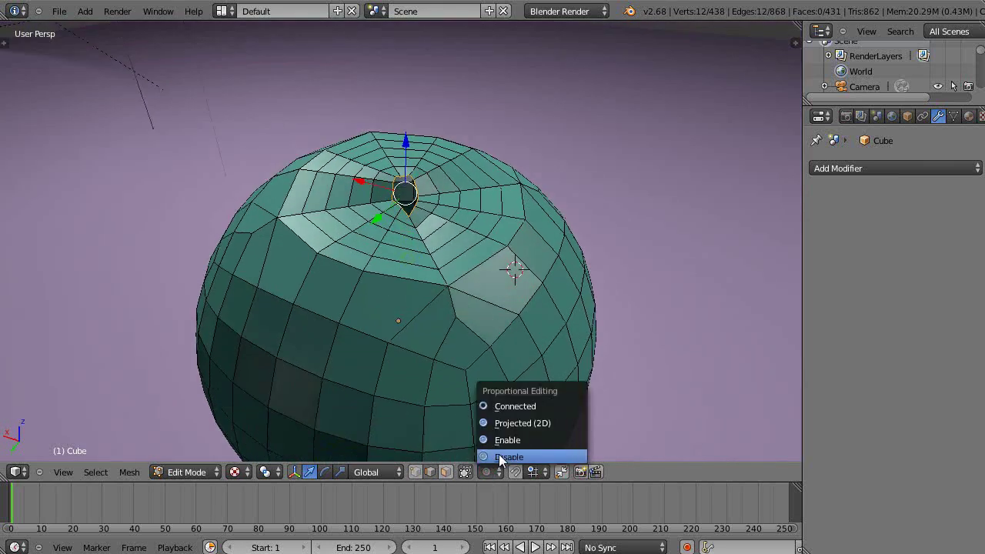
click(501, 440)
click(513, 472)
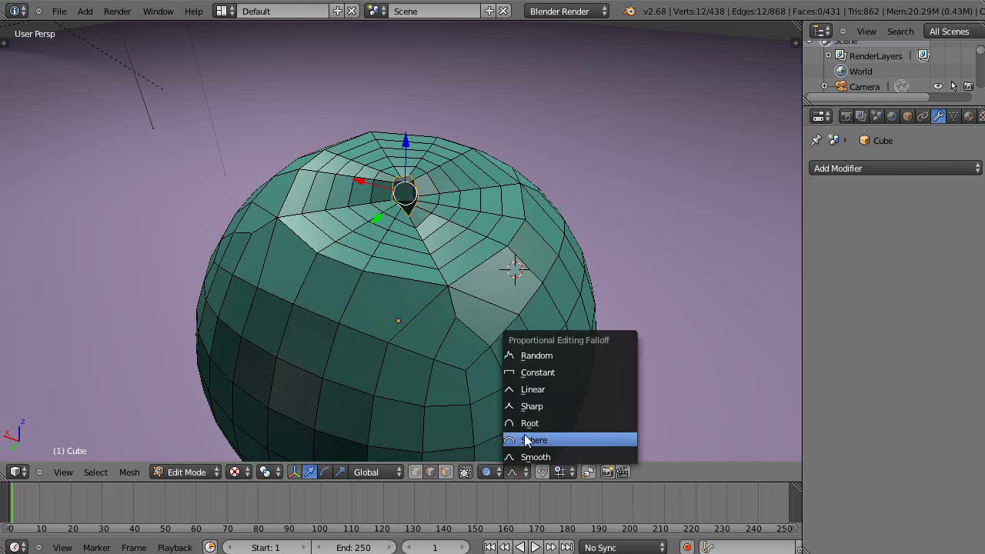
click(525, 436)
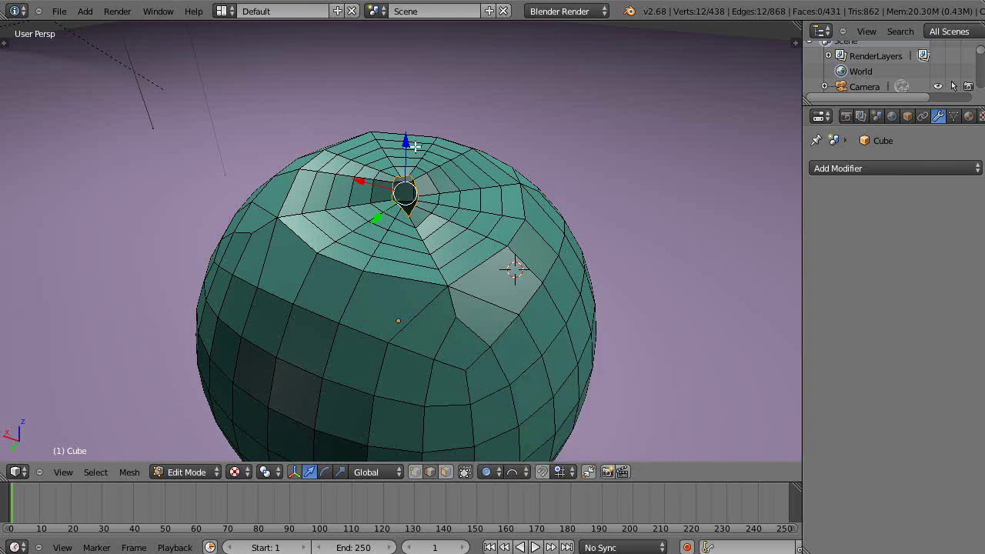
Raise the opening's ring about 0.157 along Z, adjusting the proportional influence radius.
key(g)
key(z)
scroll(416, 127, up, 8)
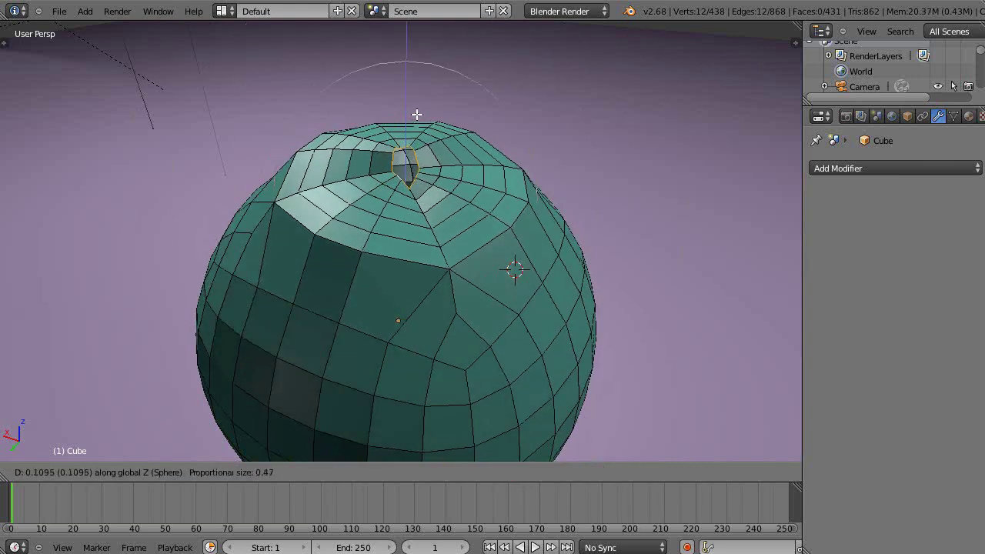
scroll(416, 110, down, 1)
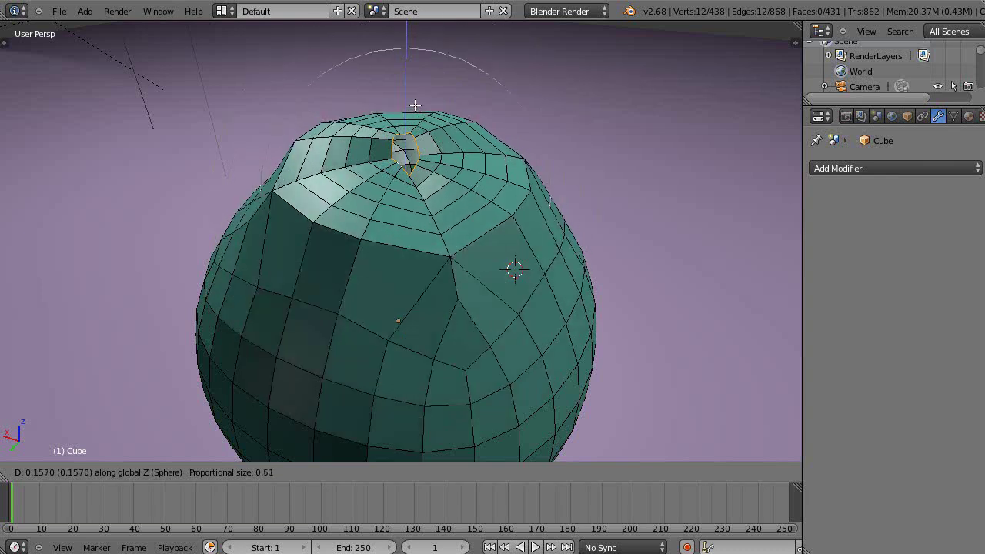
scroll(416, 105, down, 2)
click(415, 104)
middle_drag(416, 105, 365, 270)
scroll(373, 272, down, 1)
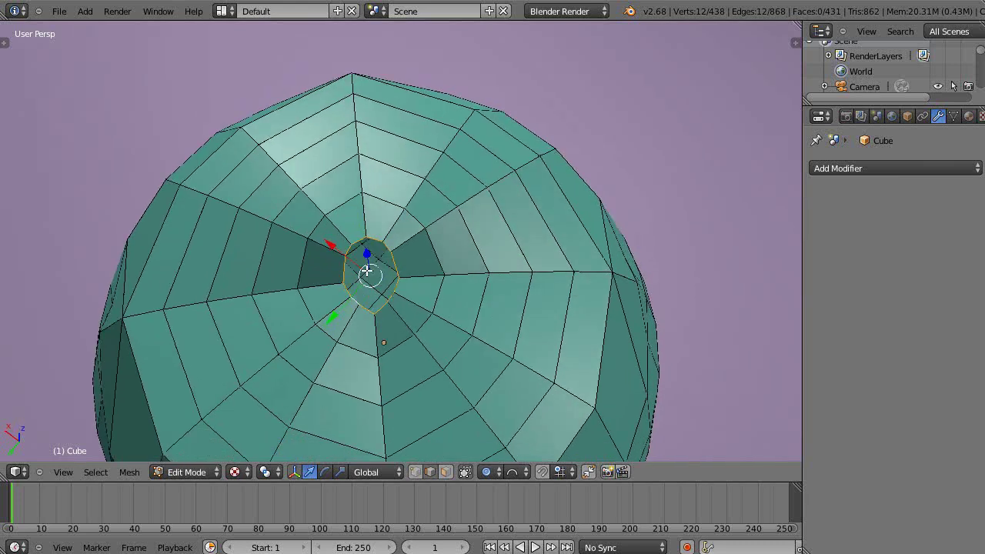
Try selecting several edge loops and rings around the pole.
alt+right_click(298, 399)
alt+right_click(259, 371)
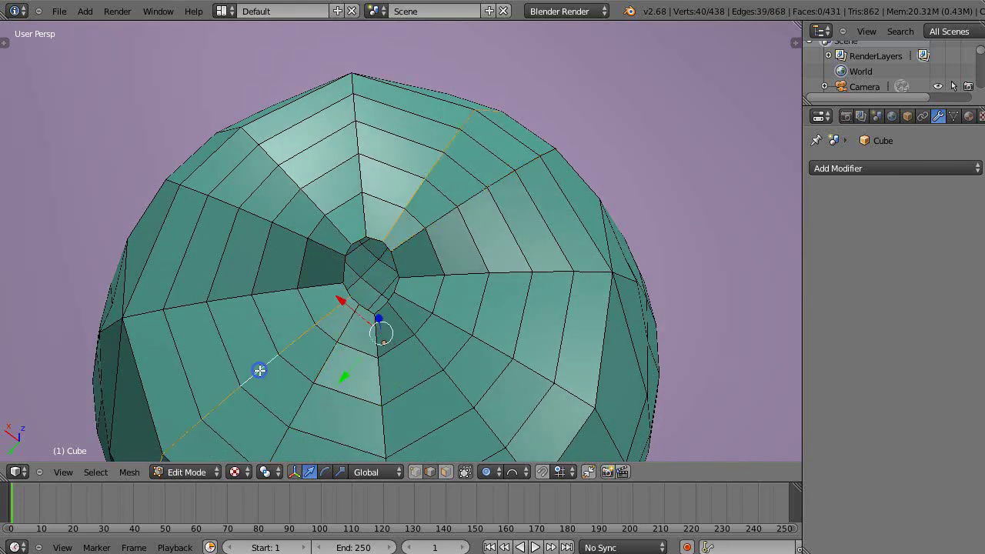
alt+right_click(286, 354)
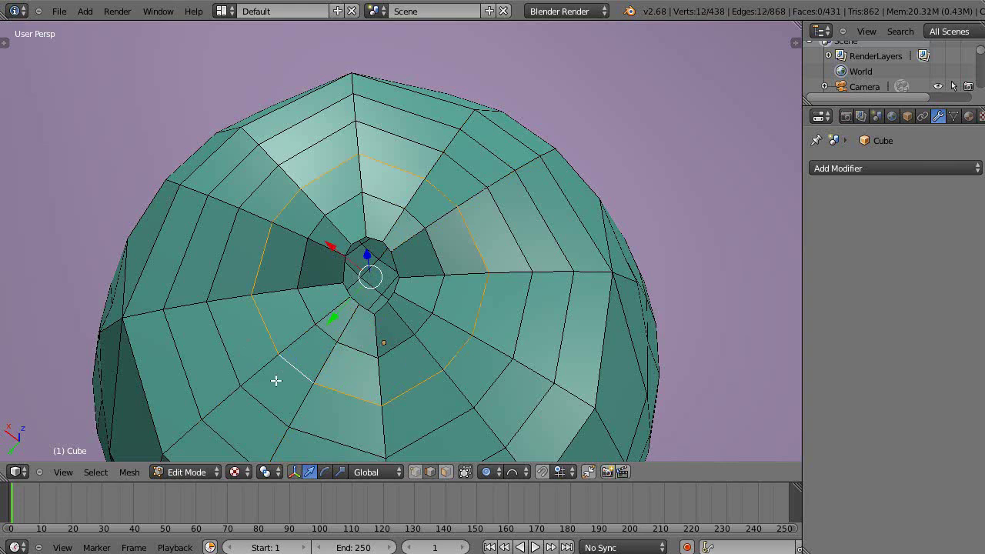
alt+right_click(244, 393)
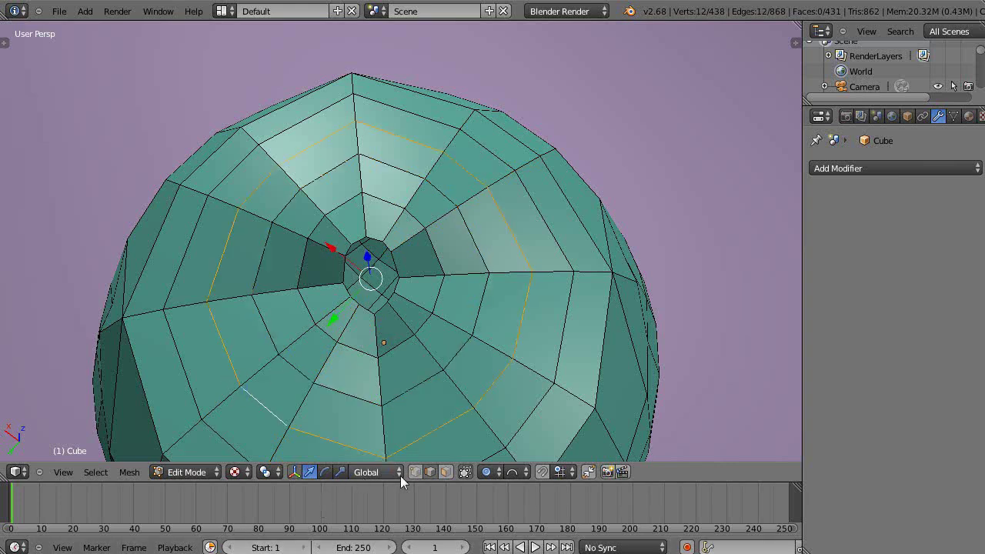
Select the larger outer face ring around the pole in face select mode.
click(442, 477)
alt+right_click(255, 380)
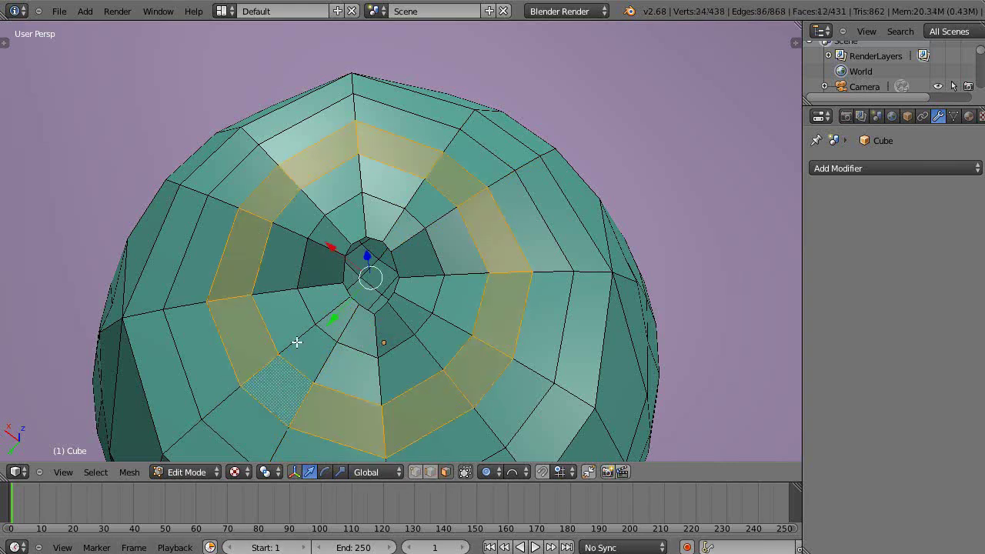
alt+right_click(297, 339)
alt+right_click(222, 401)
scroll(225, 399, down, 4)
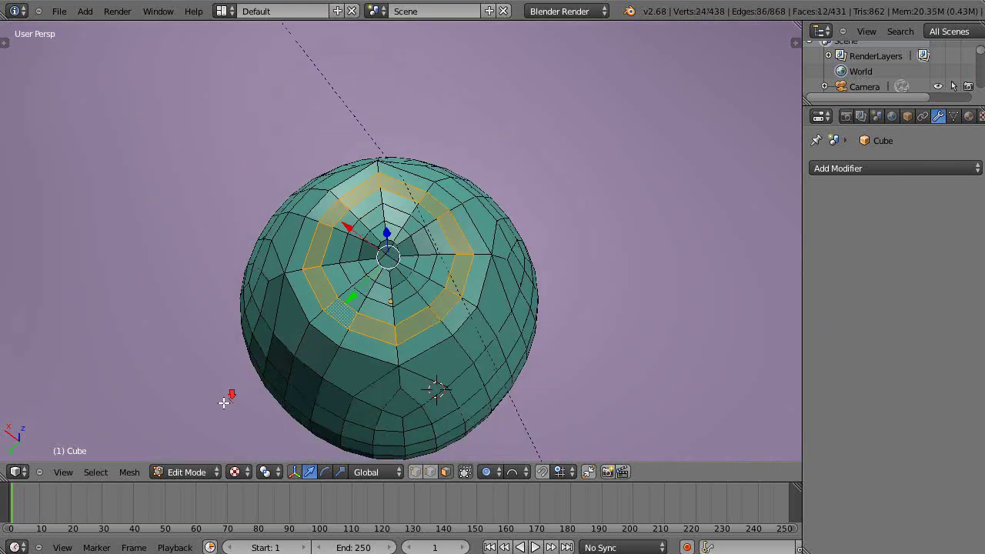
middle_drag(268, 375, 341, 337)
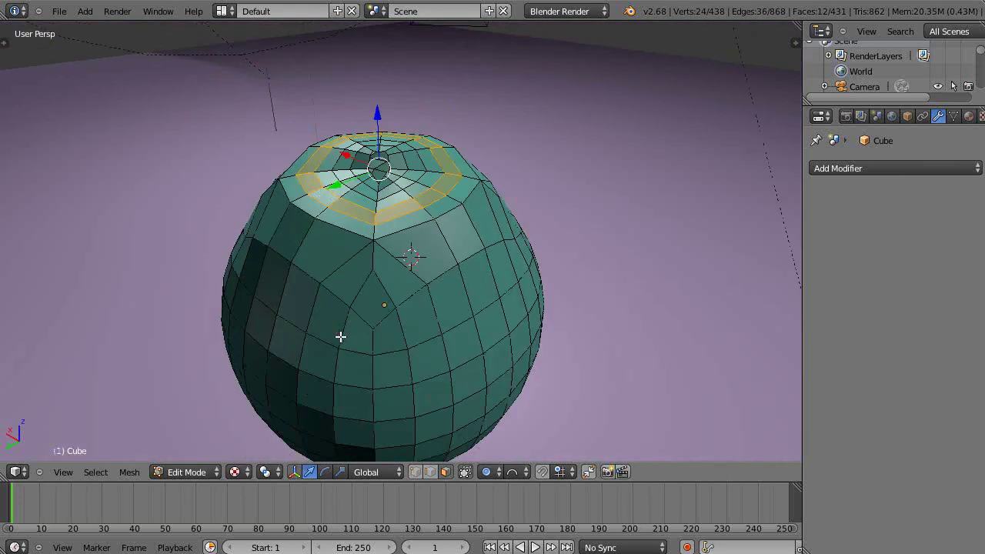